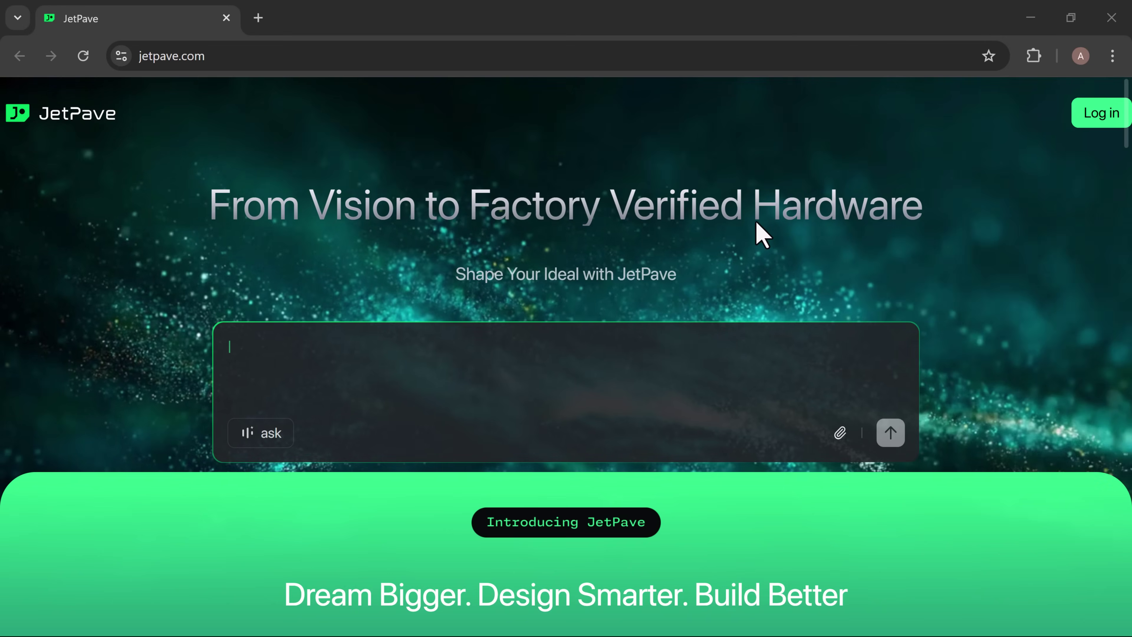
Enter 'Ask JetPave to create a pcb that...' in the homepage prompt box
{"action": "type", "text": "Ask"}
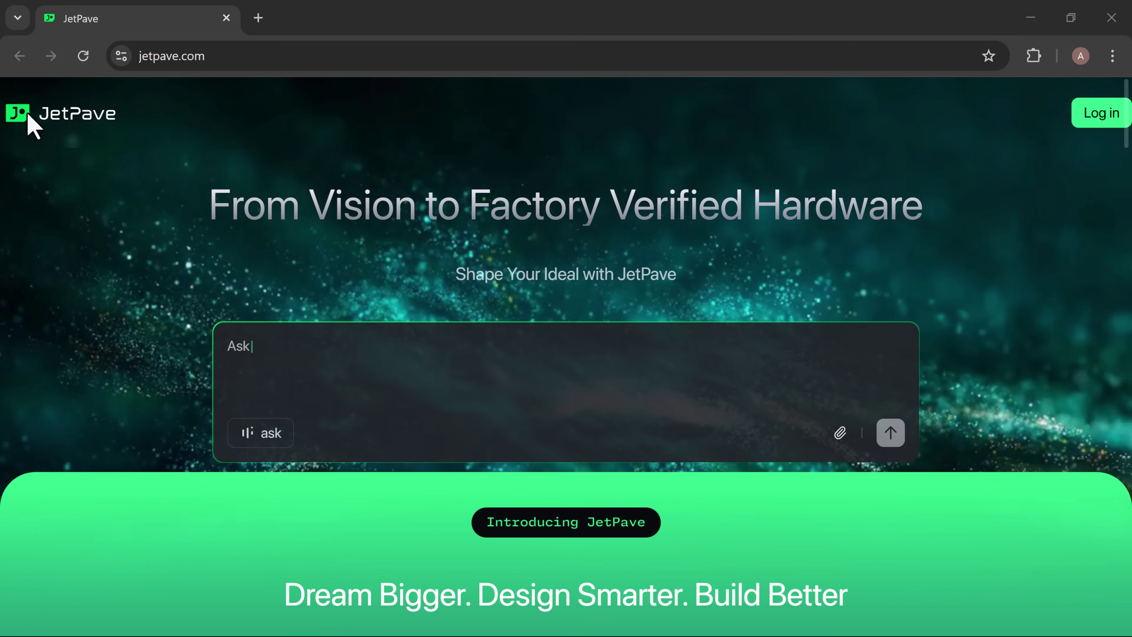
{"action": "type", "text": " JetPave to cre"}
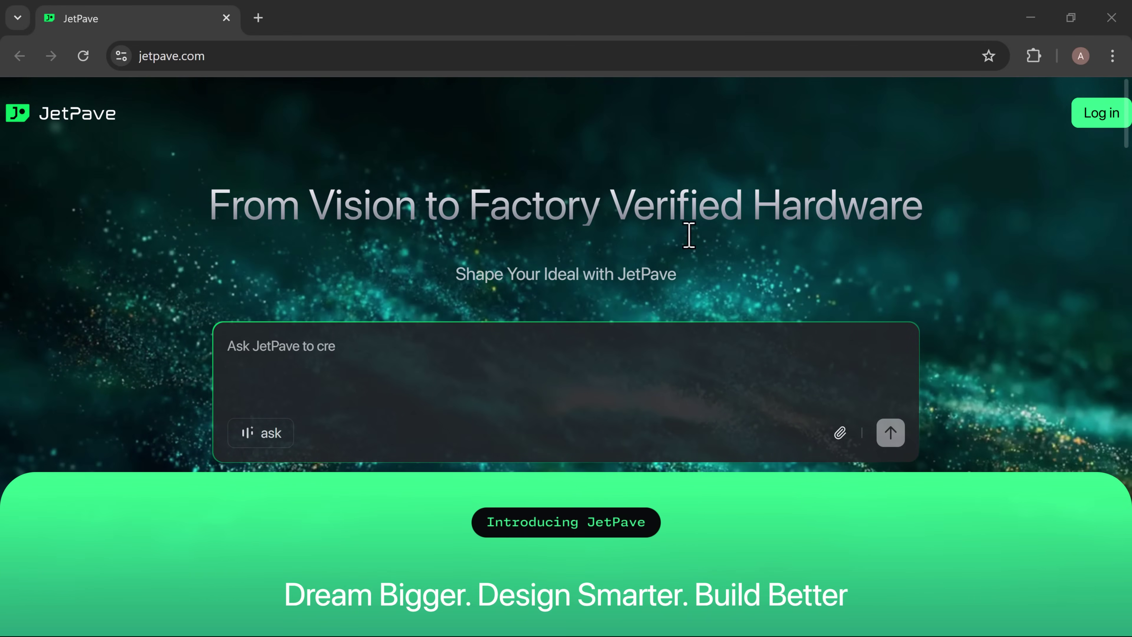
{"action": "type", "text": "ate a pcb that"}
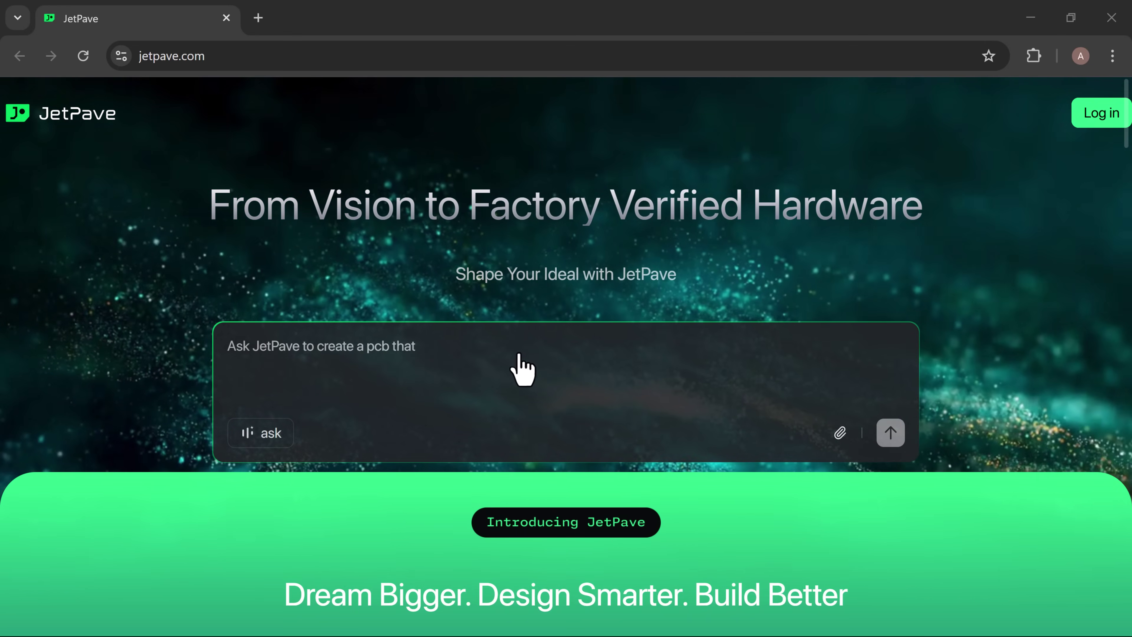
{"action": "type", "text": "..."}
Scroll the homepage down to the footer, then back up to the 'Experience the Future Now' trial section
{"action": "scroll", "coordinate": [706, 469], "scroll_direction": "down", "scroll_amount": 2}
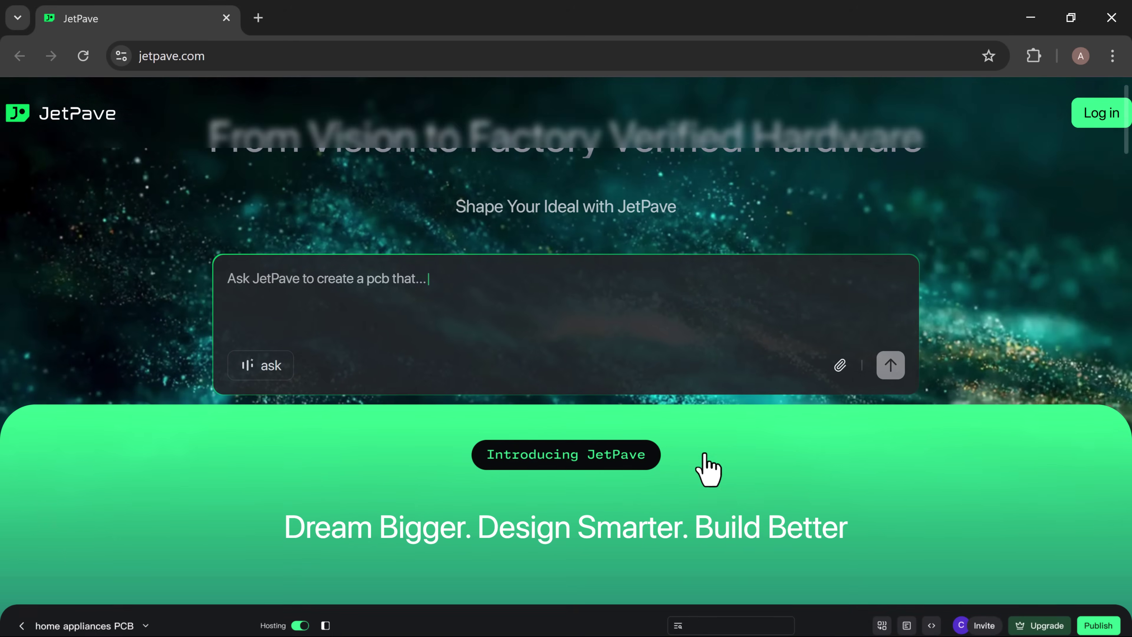
{"action": "scroll", "coordinate": [708, 468], "scroll_direction": "down", "scroll_amount": 4}
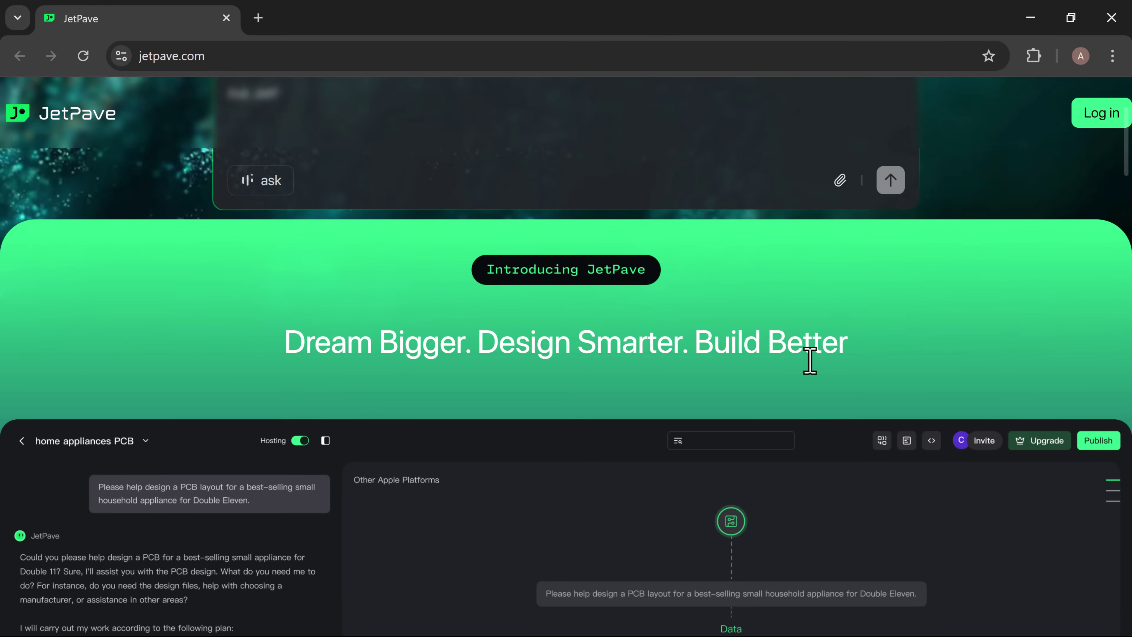
{"action": "scroll", "coordinate": [810, 361], "scroll_direction": "down", "scroll_amount": 5}
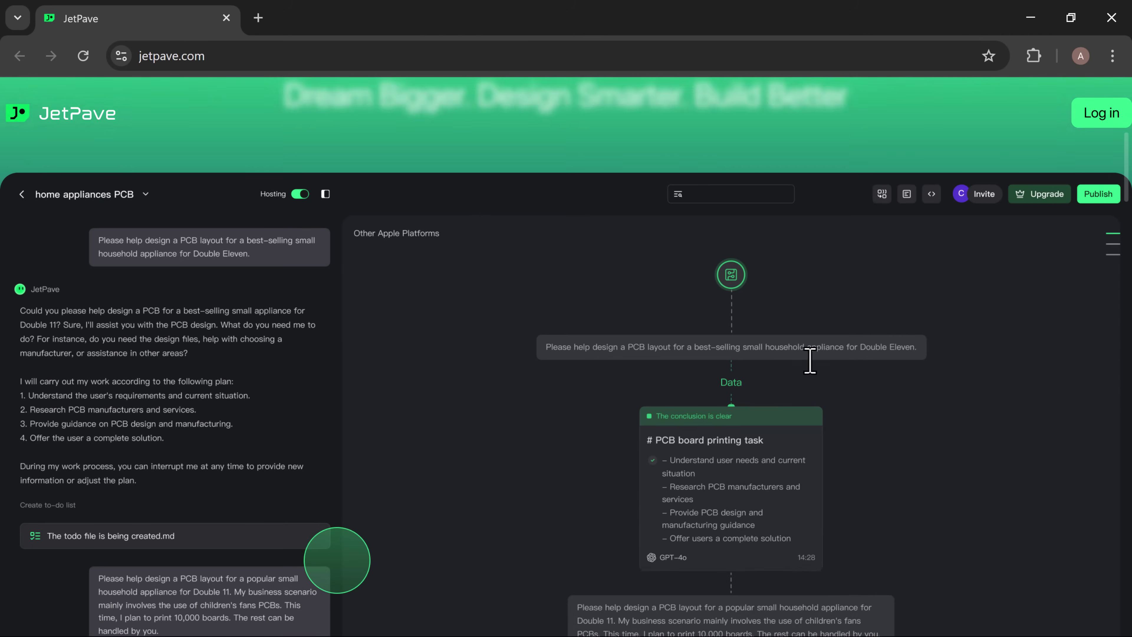
{"action": "scroll", "coordinate": [810, 360], "scroll_direction": "down", "scroll_amount": 4}
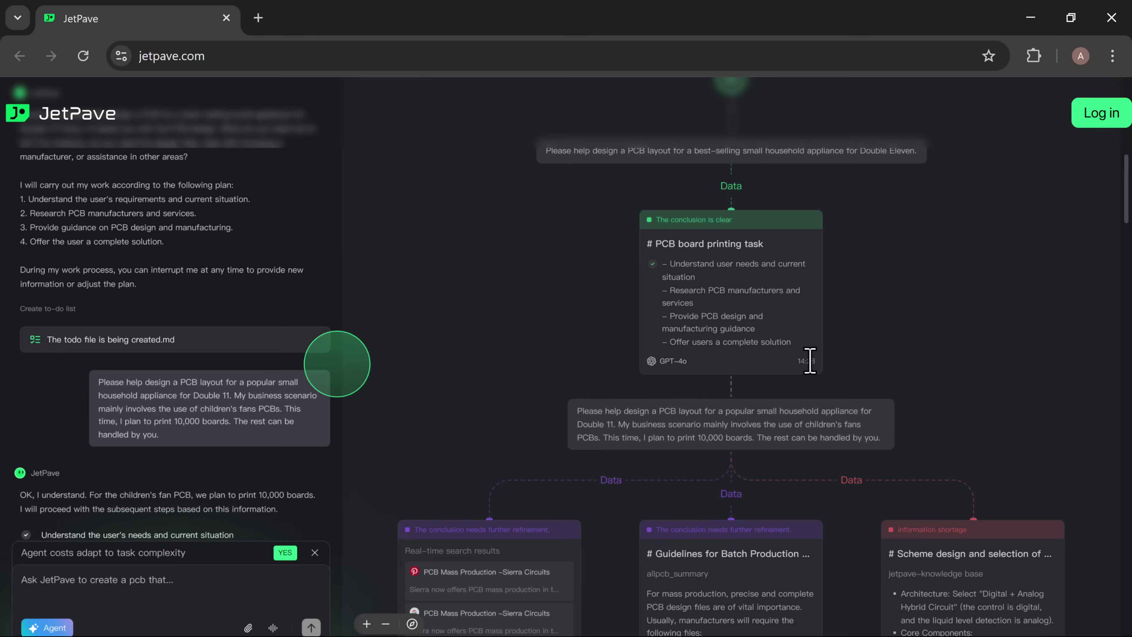
{"action": "scroll", "coordinate": [810, 361], "scroll_direction": "down", "scroll_amount": 7}
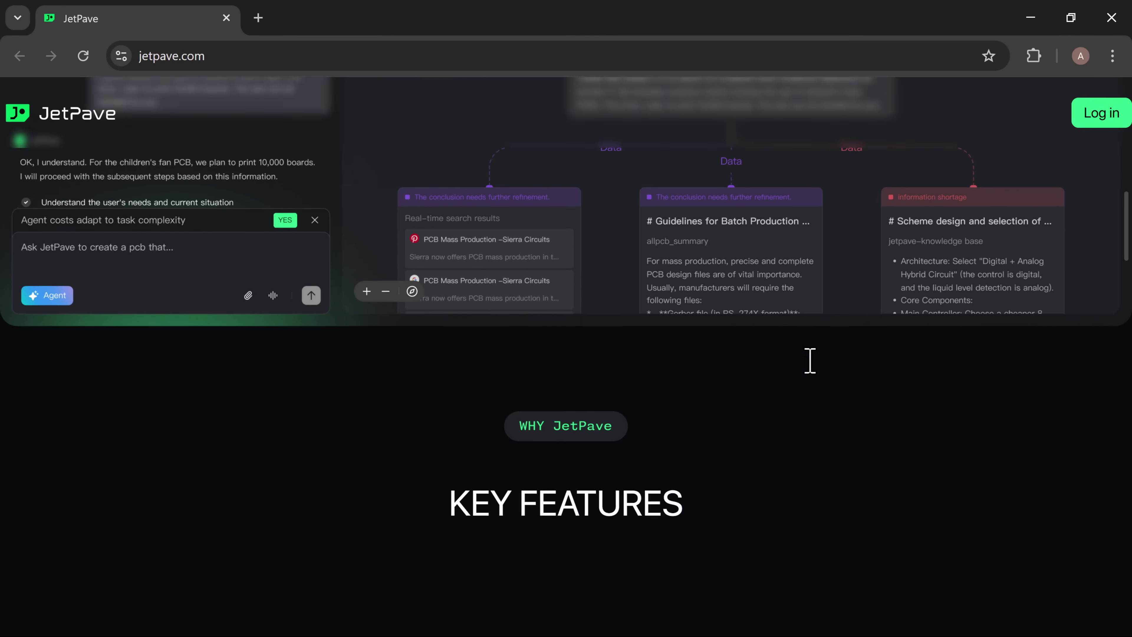
{"action": "scroll", "coordinate": [384, 480], "scroll_direction": "down", "scroll_amount": 6}
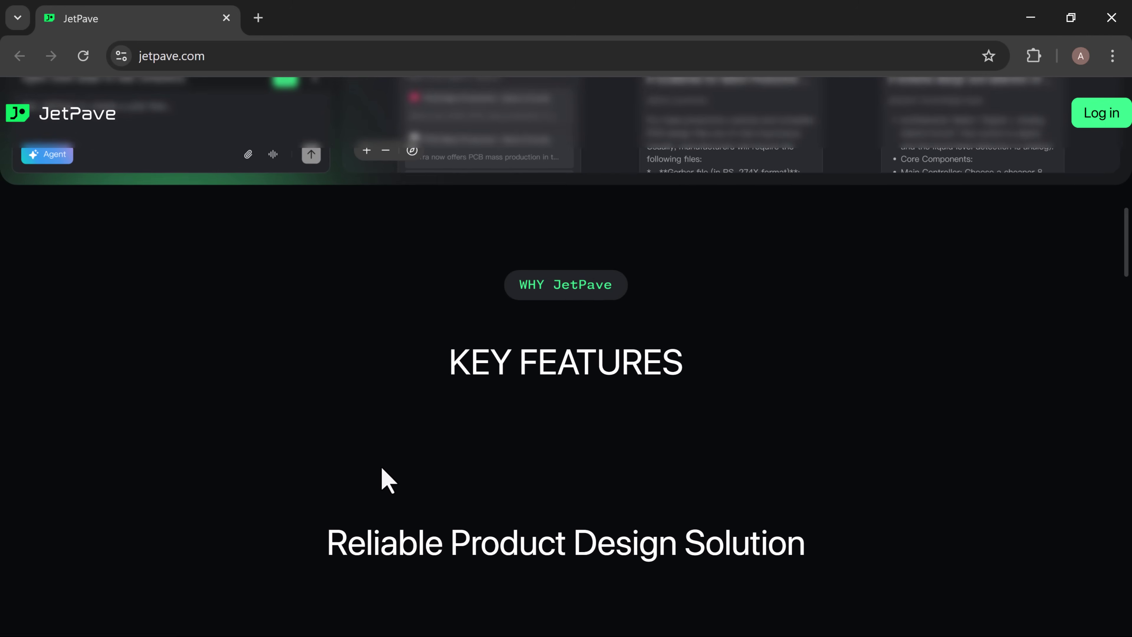
{"action": "scroll", "coordinate": [384, 479], "scroll_direction": "down", "scroll_amount": 3}
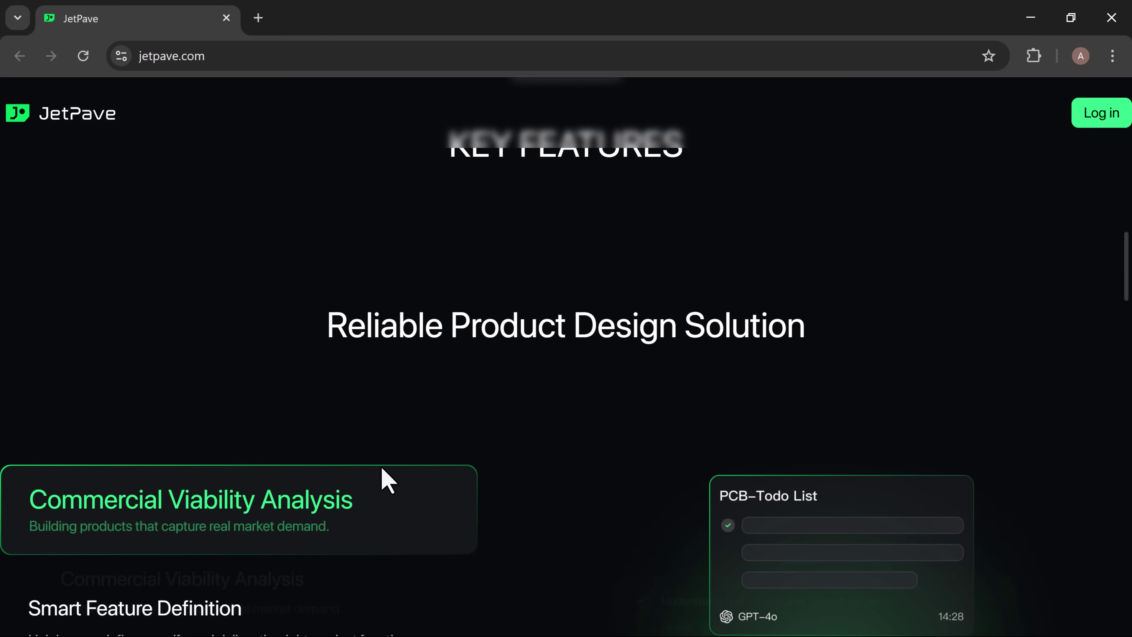
{"action": "scroll", "coordinate": [384, 479], "scroll_direction": "down", "scroll_amount": 3}
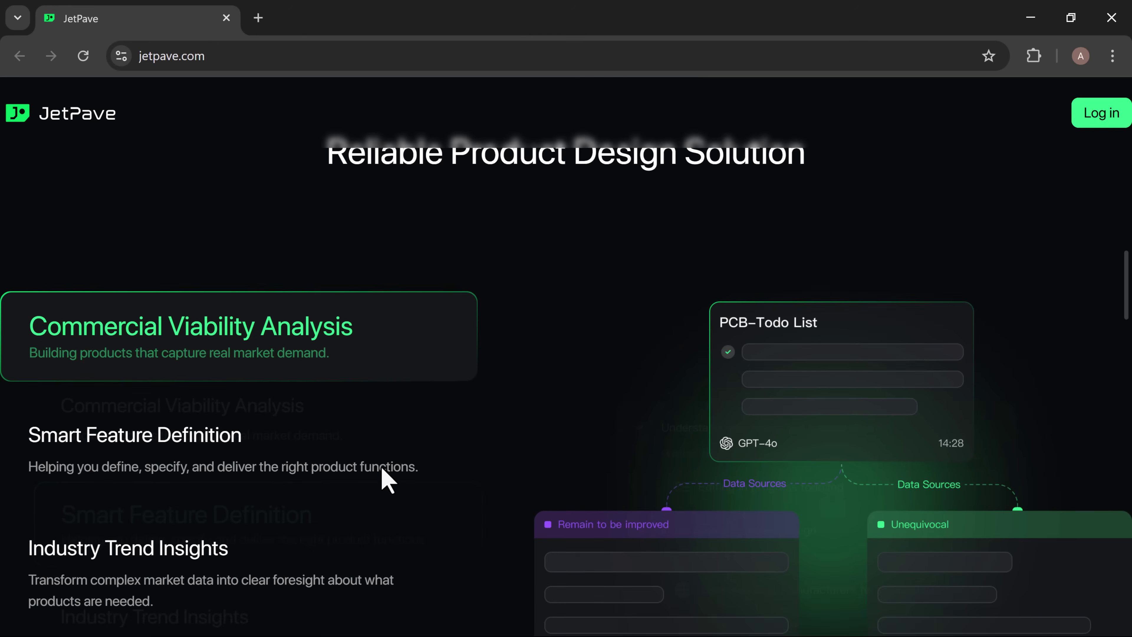
{"action": "scroll", "coordinate": [385, 480], "scroll_direction": "down", "scroll_amount": 2}
{"action": "scroll", "coordinate": [385, 479], "scroll_direction": "down", "scroll_amount": 3}
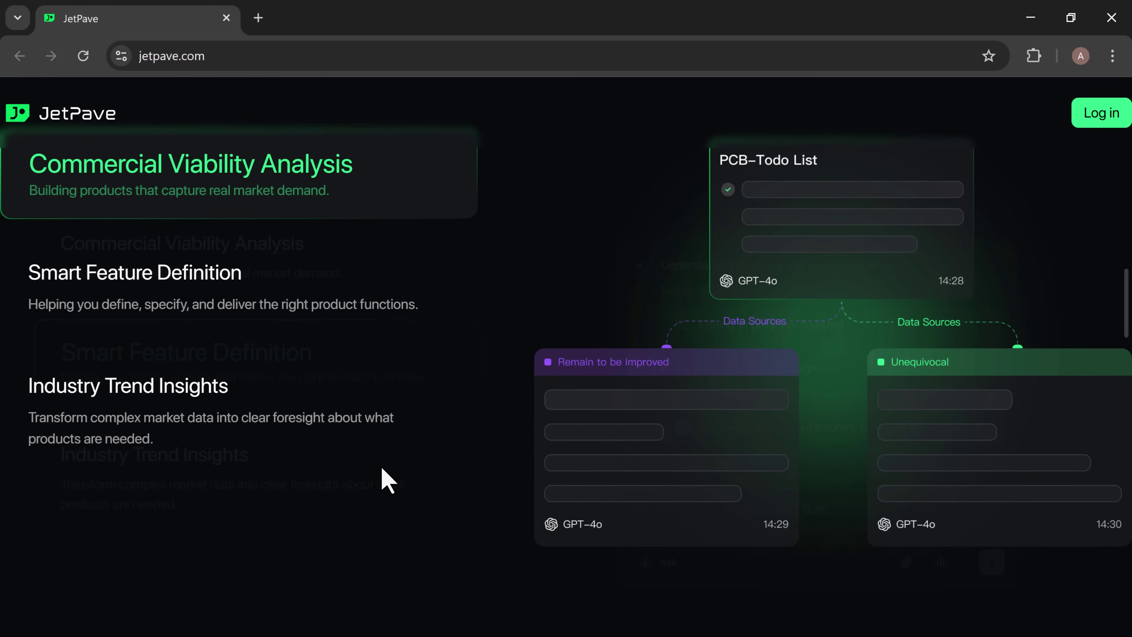
{"action": "scroll", "coordinate": [383, 469], "scroll_direction": "down", "scroll_amount": 3}
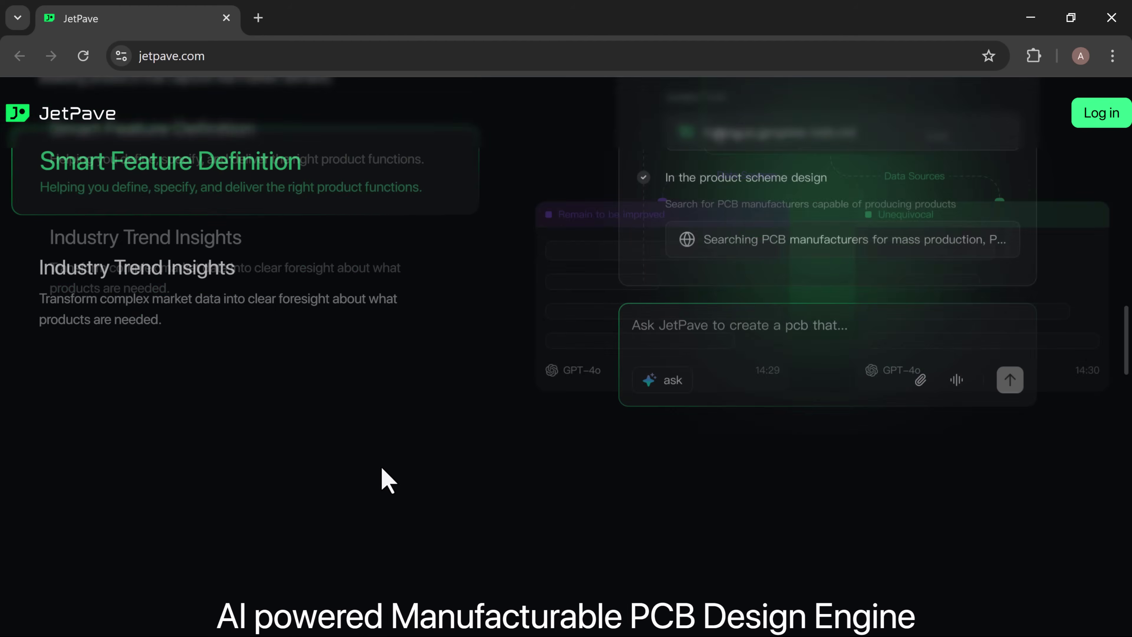
{"action": "scroll", "coordinate": [385, 479], "scroll_direction": "down", "scroll_amount": 4}
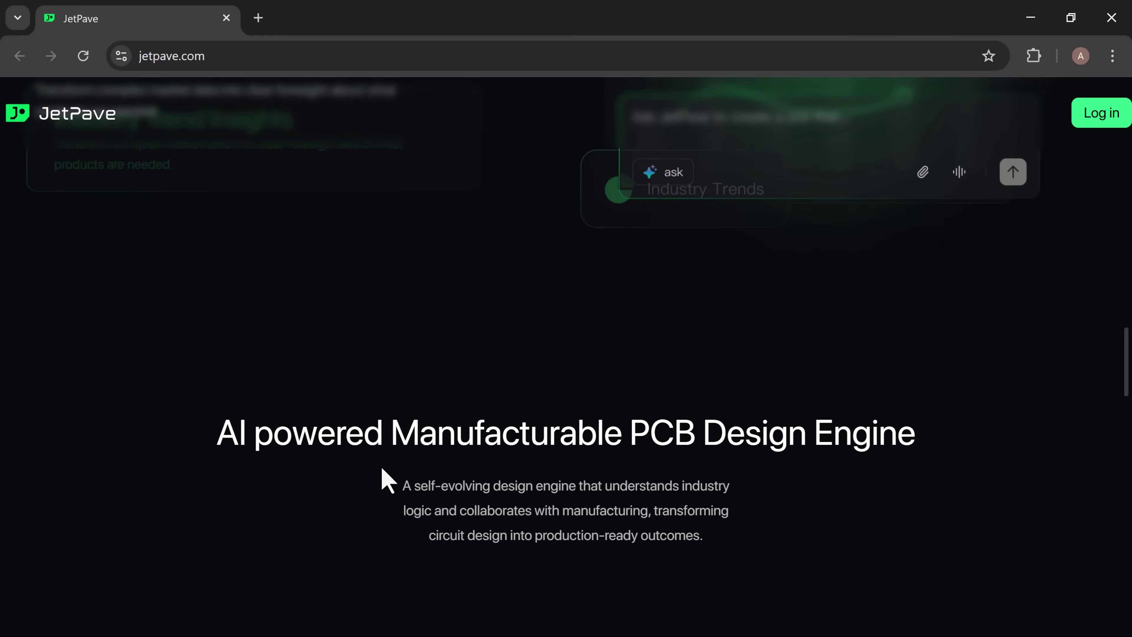
{"action": "scroll", "coordinate": [385, 479], "scroll_direction": "down", "scroll_amount": 3}
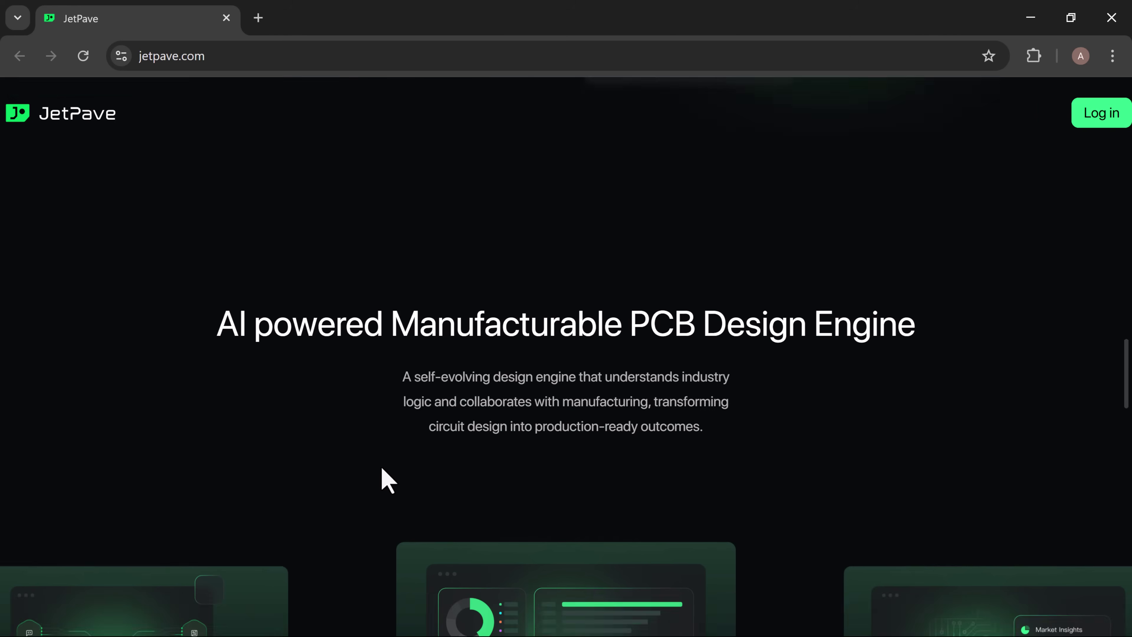
{"action": "scroll", "coordinate": [384, 479], "scroll_direction": "down", "scroll_amount": 4}
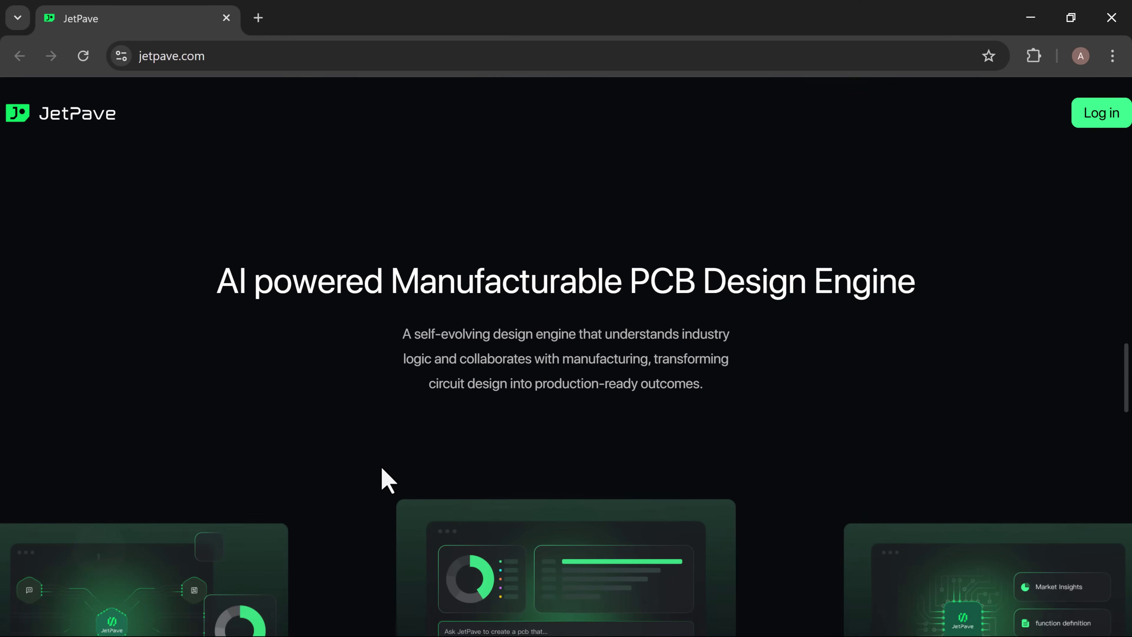
{"action": "scroll", "coordinate": [384, 480], "scroll_direction": "down", "scroll_amount": 3}
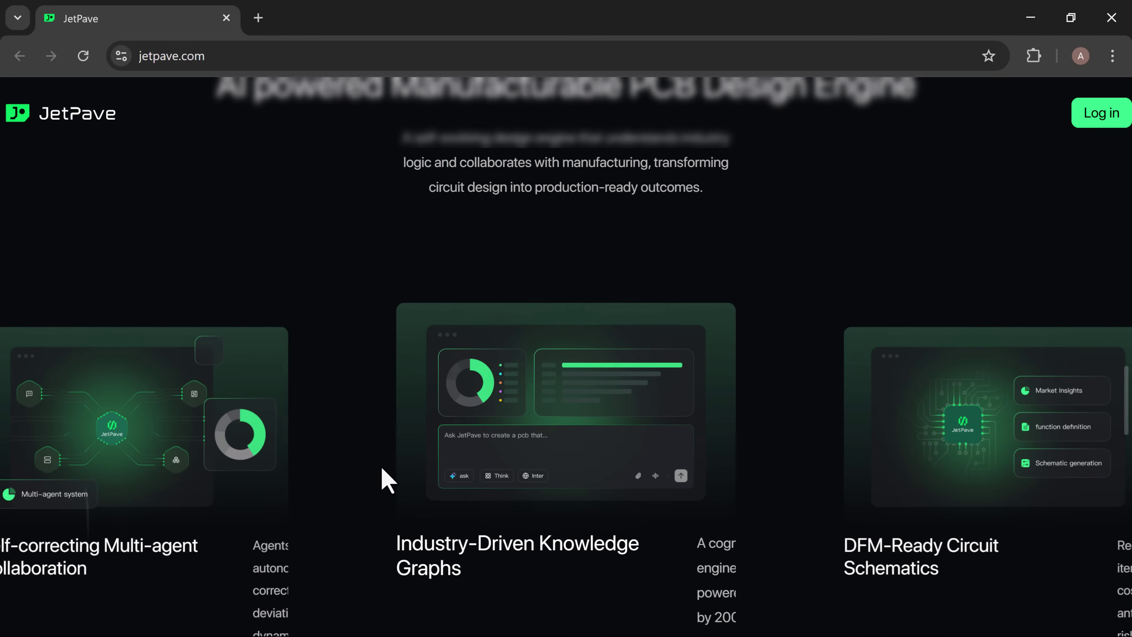
{"action": "scroll", "coordinate": [385, 479], "scroll_direction": "down", "scroll_amount": 3}
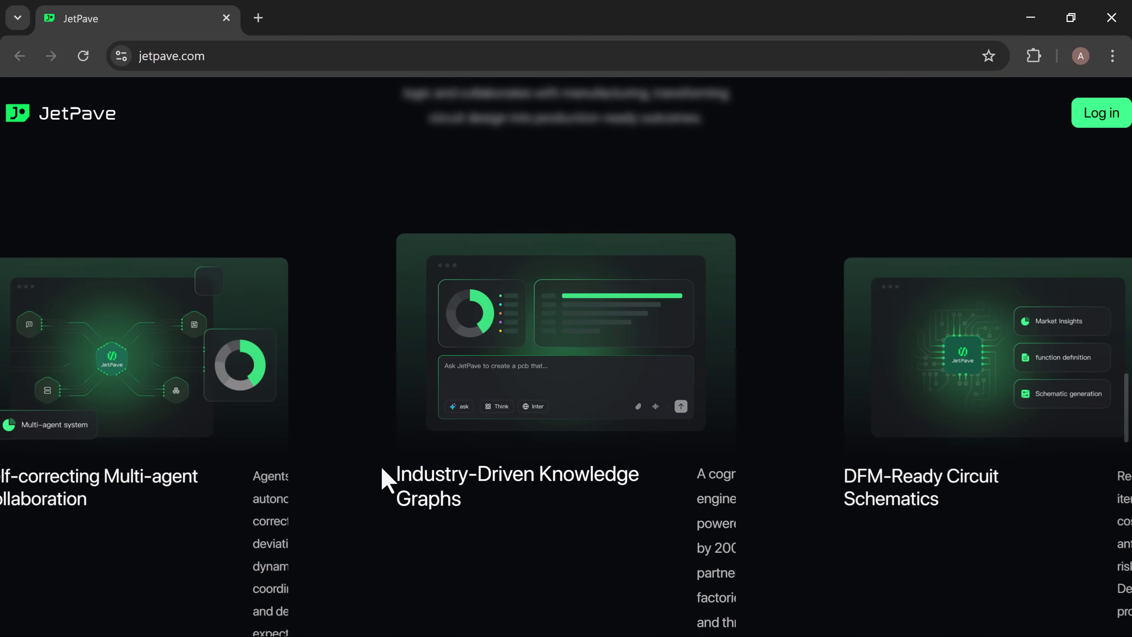
{"action": "scroll", "coordinate": [385, 479], "scroll_direction": "down", "scroll_amount": 9}
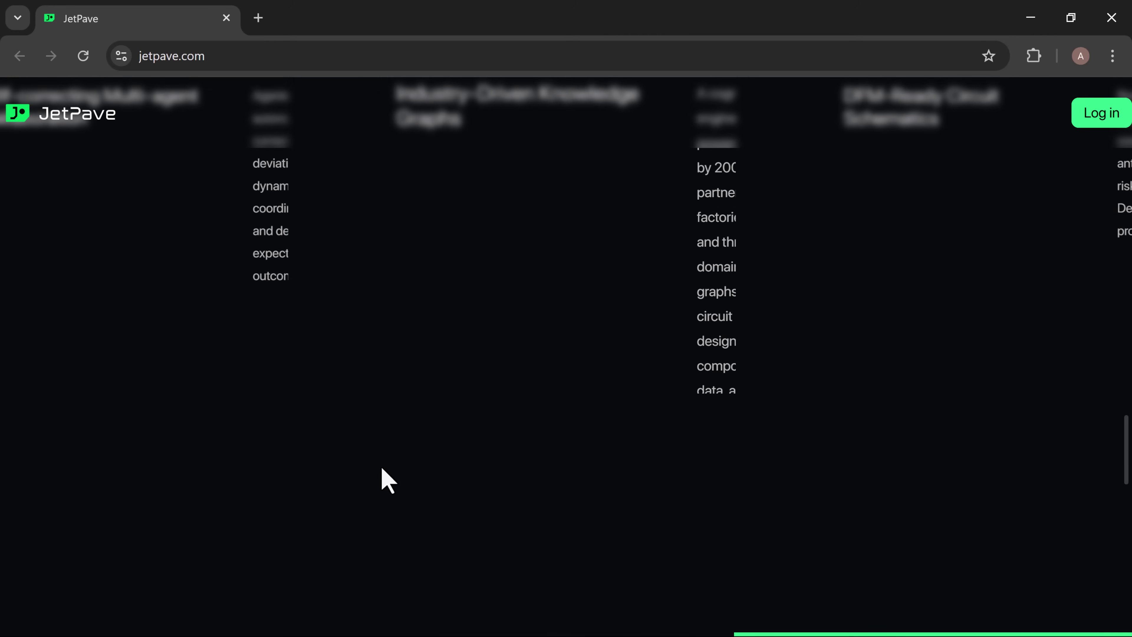
{"action": "scroll", "coordinate": [384, 479], "scroll_direction": "down", "scroll_amount": 7}
{"action": "scroll", "coordinate": [384, 480], "scroll_direction": "down", "scroll_amount": 4}
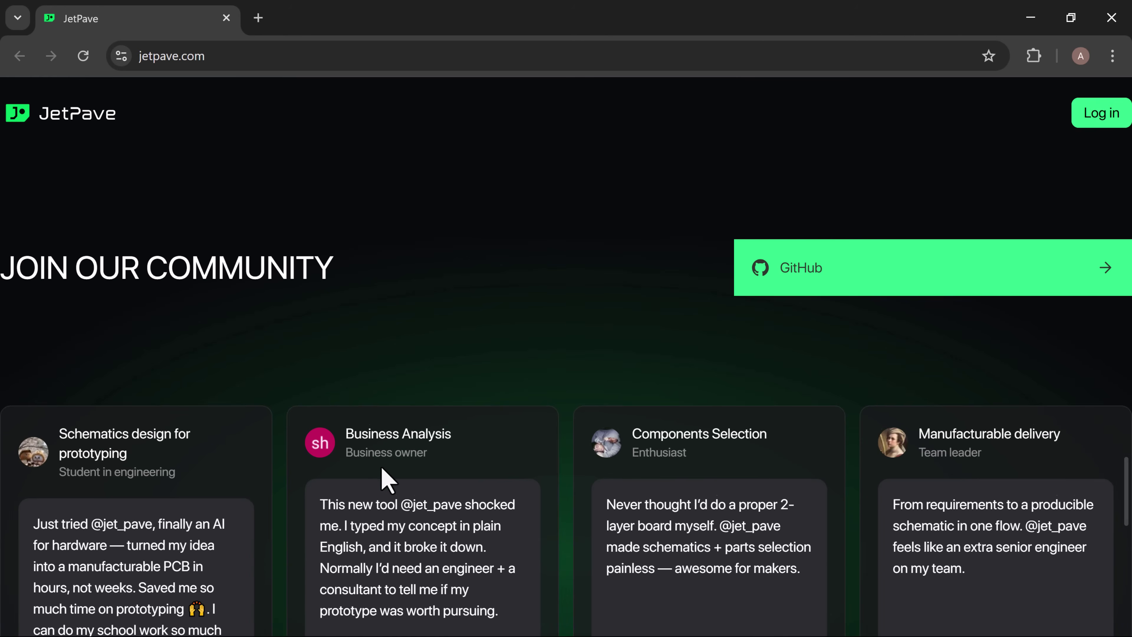
{"action": "scroll", "coordinate": [384, 480], "scroll_direction": "down", "scroll_amount": 3}
{"action": "scroll", "coordinate": [384, 479], "scroll_direction": "down", "scroll_amount": 10}
{"action": "scroll", "coordinate": [383, 470], "scroll_direction": "down", "scroll_amount": 9}
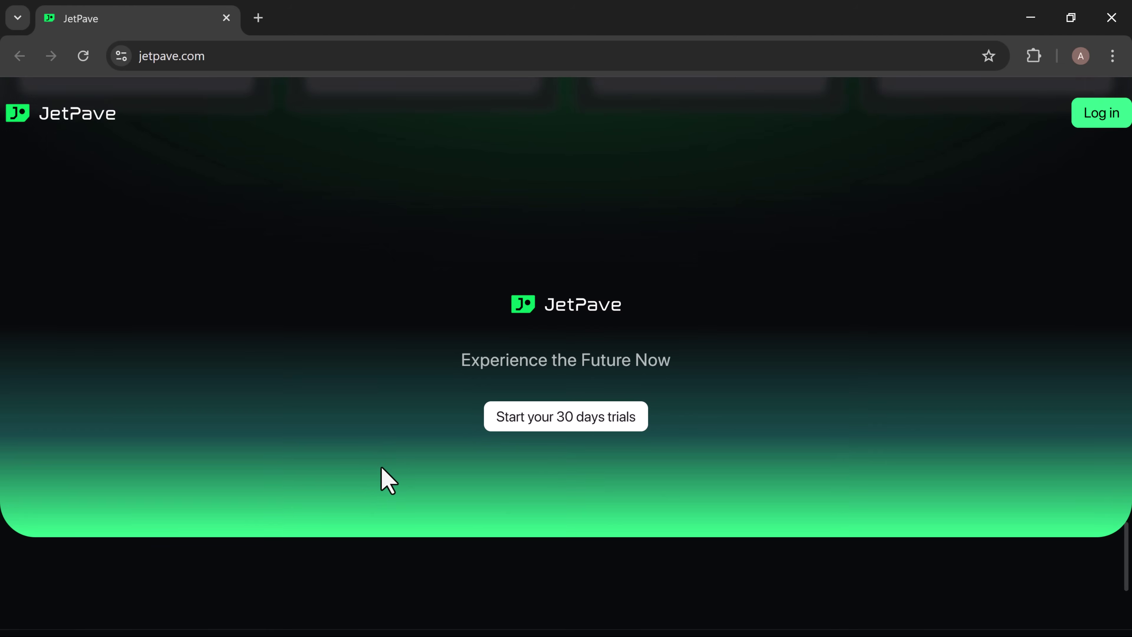
{"action": "scroll", "coordinate": [385, 479], "scroll_direction": "down", "scroll_amount": 5}
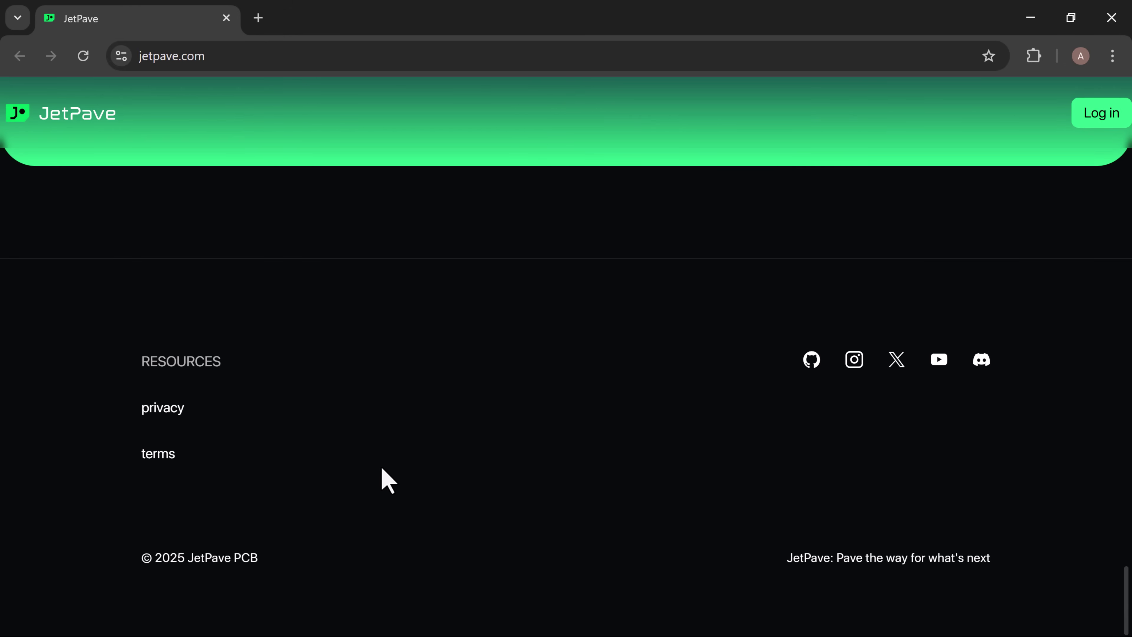
{"action": "scroll", "coordinate": [383, 469], "scroll_direction": "up", "scroll_amount": 6}
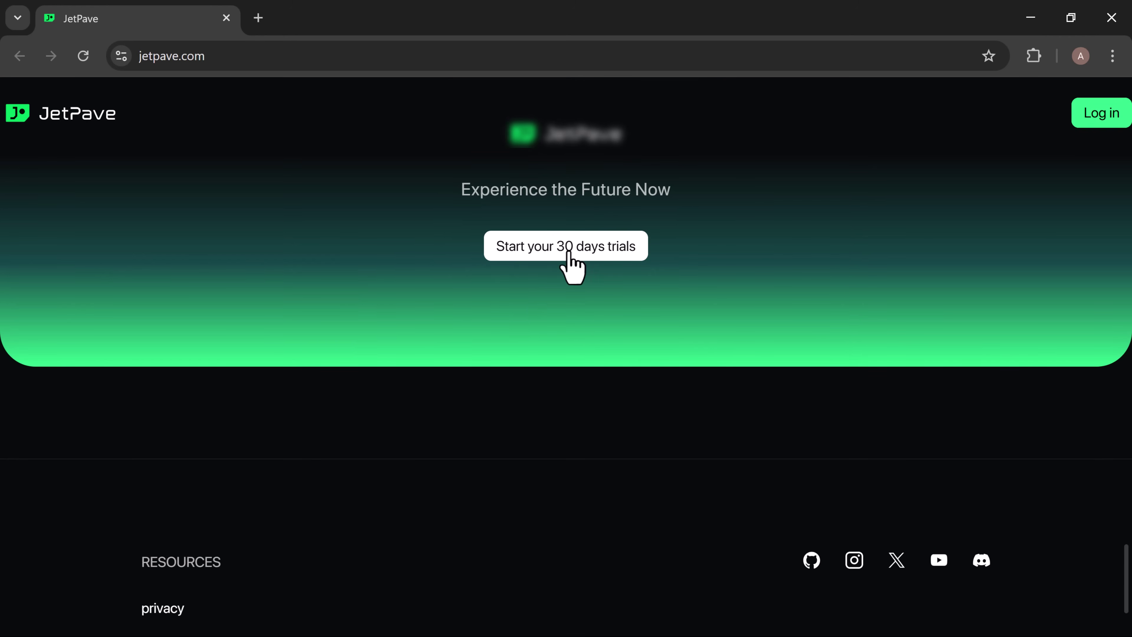
Start the 30-day free trial to reach the empty JetPave chat workspace
{"action": "left_click", "coordinate": [570, 253]}
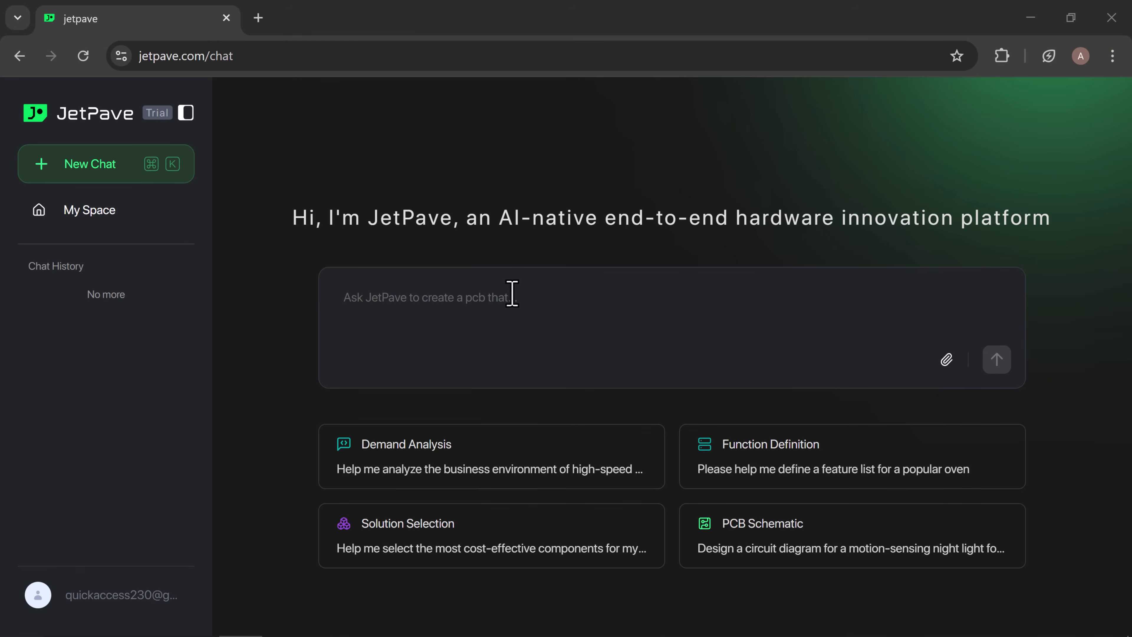
{"action": "left_click", "coordinate": [481, 302]}
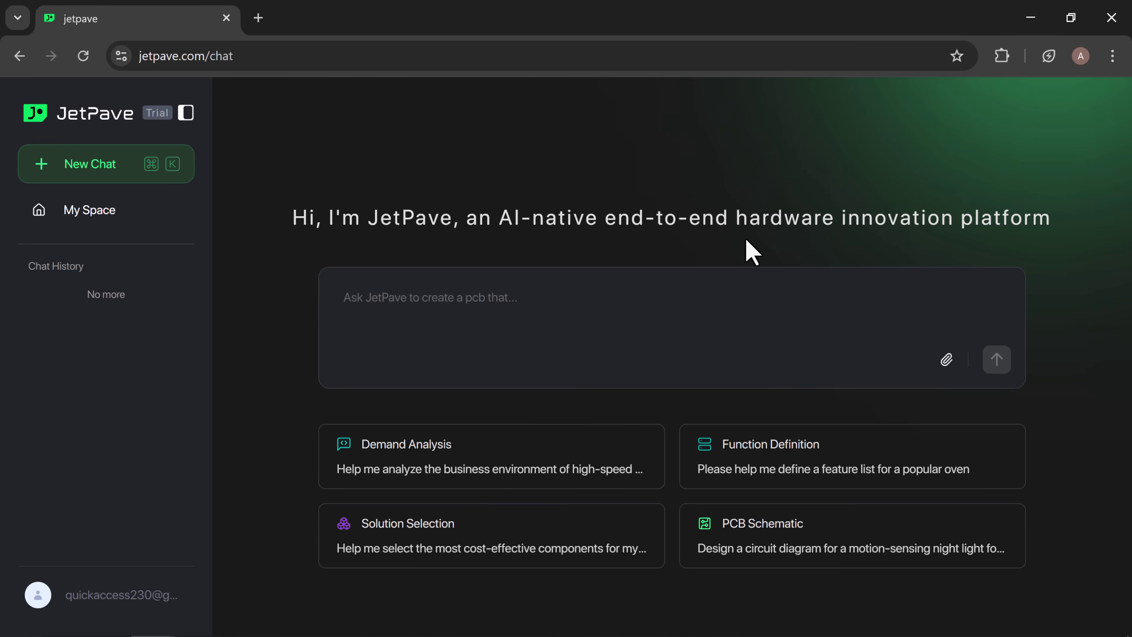
{"action": "left_click", "coordinate": [947, 360]}
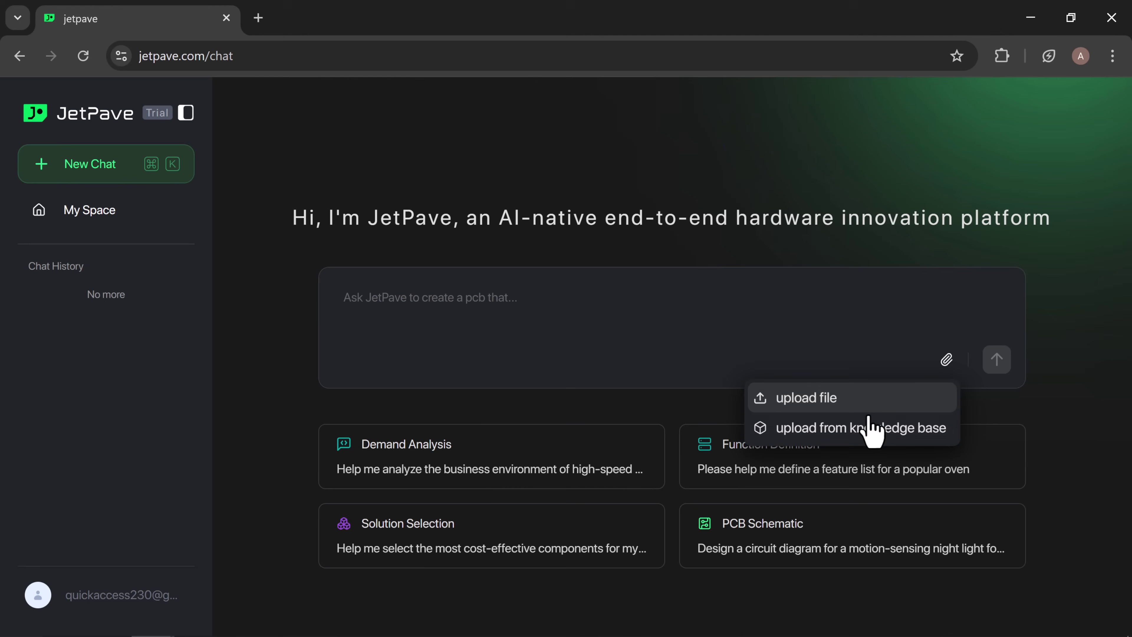
{"action": "left_click", "coordinate": [864, 324]}
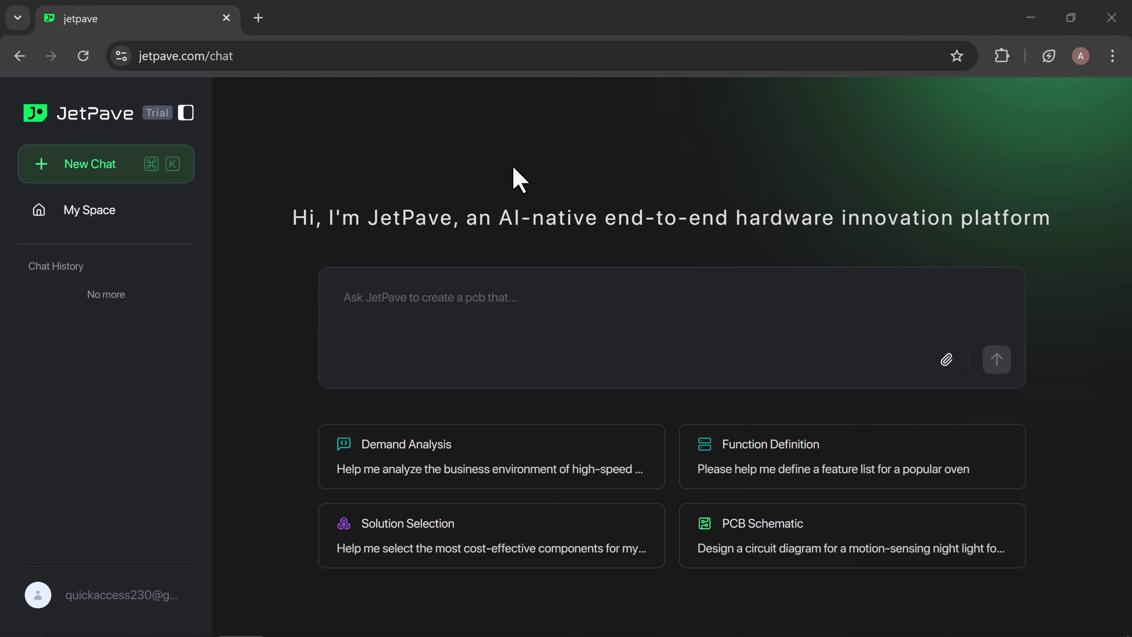
Submit the request for a flashlight design with a $0.15 BOM budget
{"action": "type", "text": "Design a flashlight with a BOM budget of only $0.15 (about 1 RMB)"}
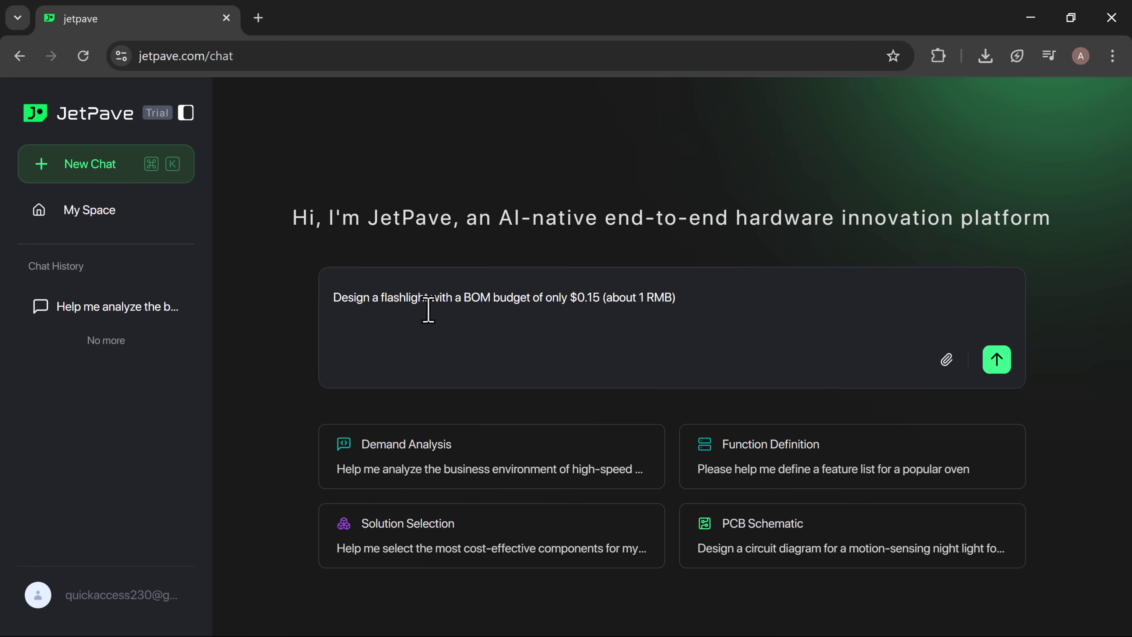
{"action": "key", "text": "Return"}
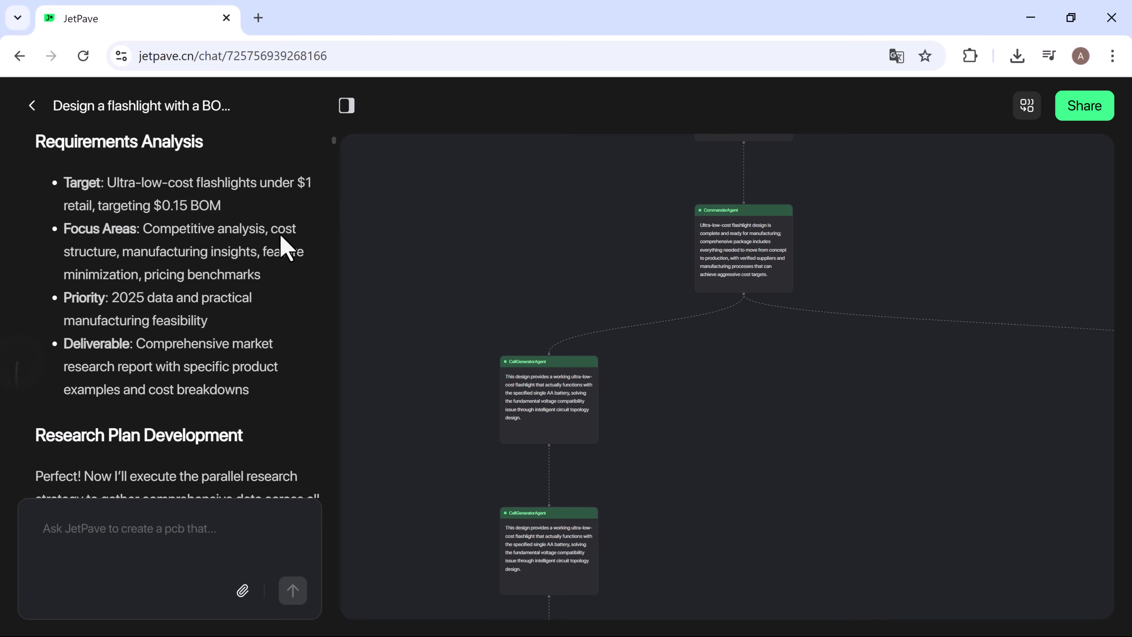
Scroll the finished flashlight design chat to its end, where the deliverables entry appears
{"action": "scroll", "coordinate": [286, 247], "scroll_direction": "down", "scroll_amount": 15}
{"action": "scroll", "coordinate": [284, 246], "scroll_direction": "down", "scroll_amount": 10}
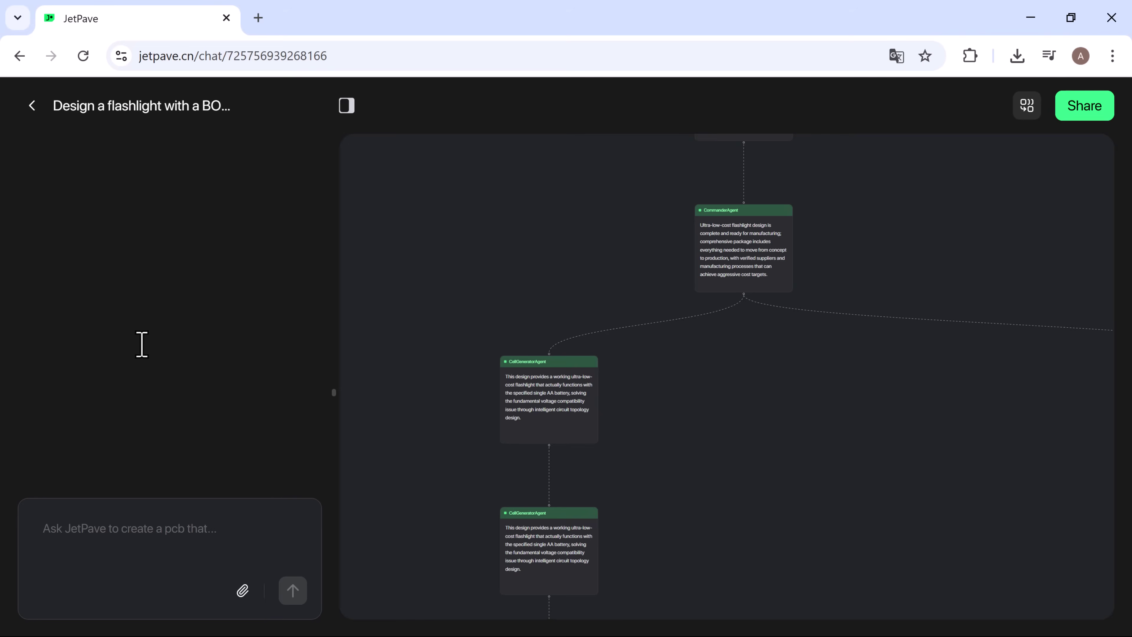
{"action": "scroll", "coordinate": [142, 344], "scroll_direction": "down", "scroll_amount": 10}
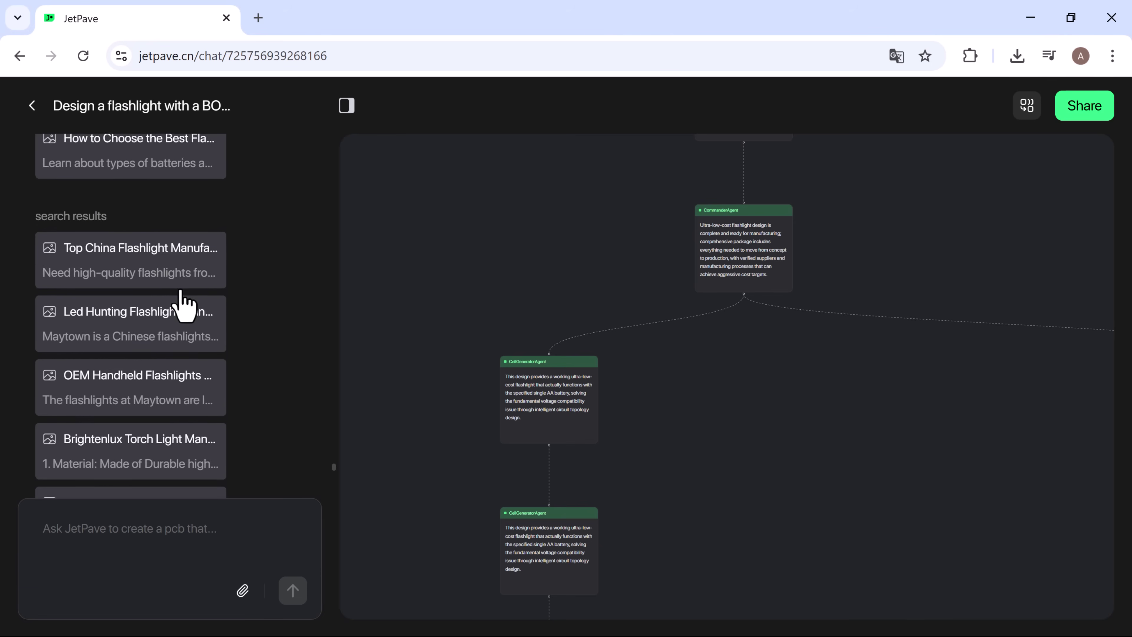
{"action": "scroll", "coordinate": [182, 304], "scroll_direction": "down", "scroll_amount": 5}
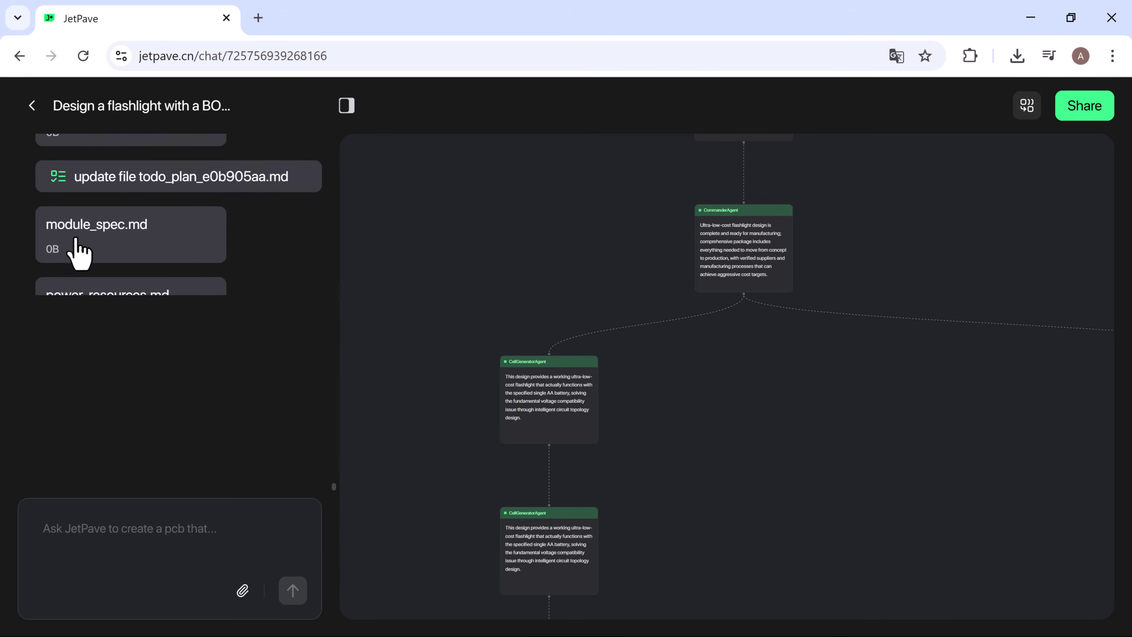
{"action": "scroll", "coordinate": [78, 252], "scroll_direction": "down", "scroll_amount": 5}
Open the deliverables list and scroll through the Final Check Report
{"action": "left_click", "coordinate": [125, 403]}
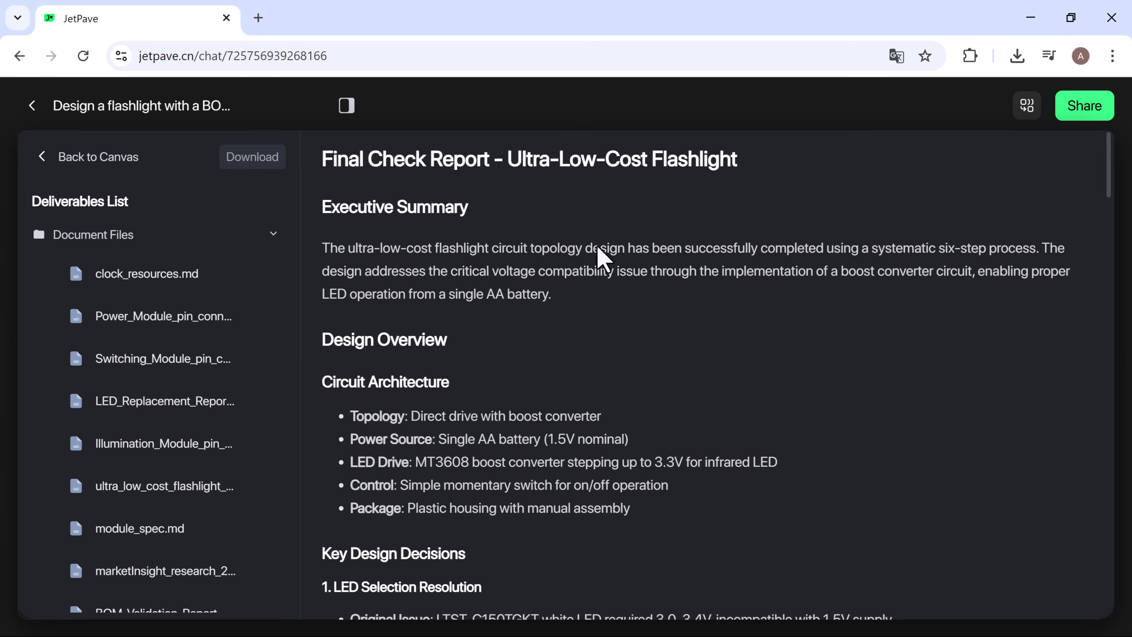
{"action": "scroll", "coordinate": [605, 466], "scroll_direction": "down", "scroll_amount": 10}
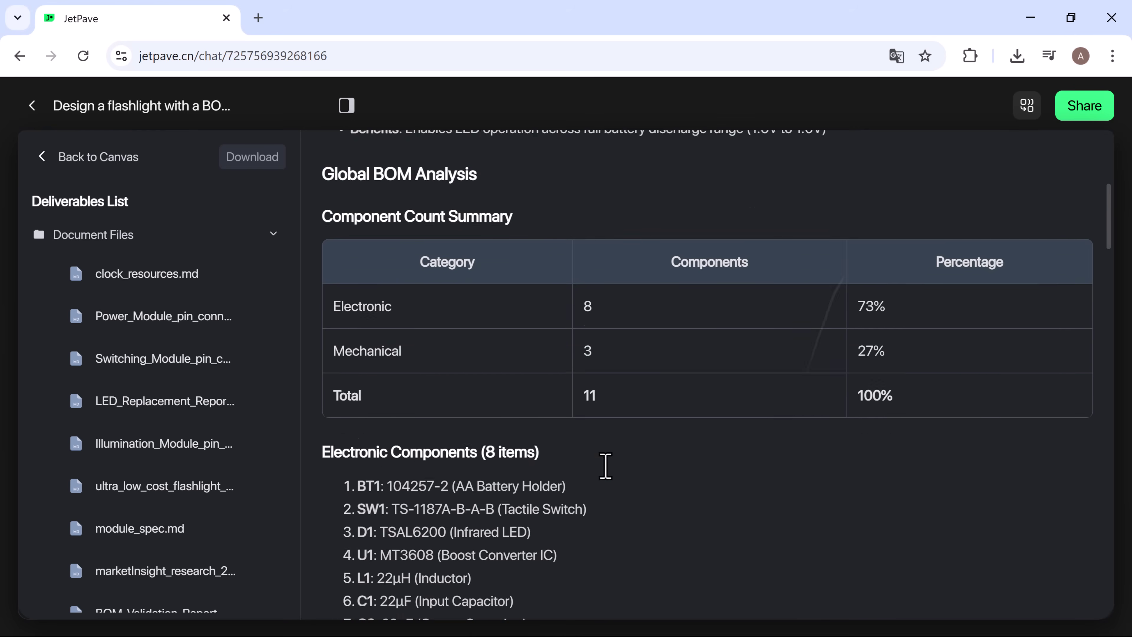
{"action": "scroll", "coordinate": [605, 466], "scroll_direction": "down", "scroll_amount": 15}
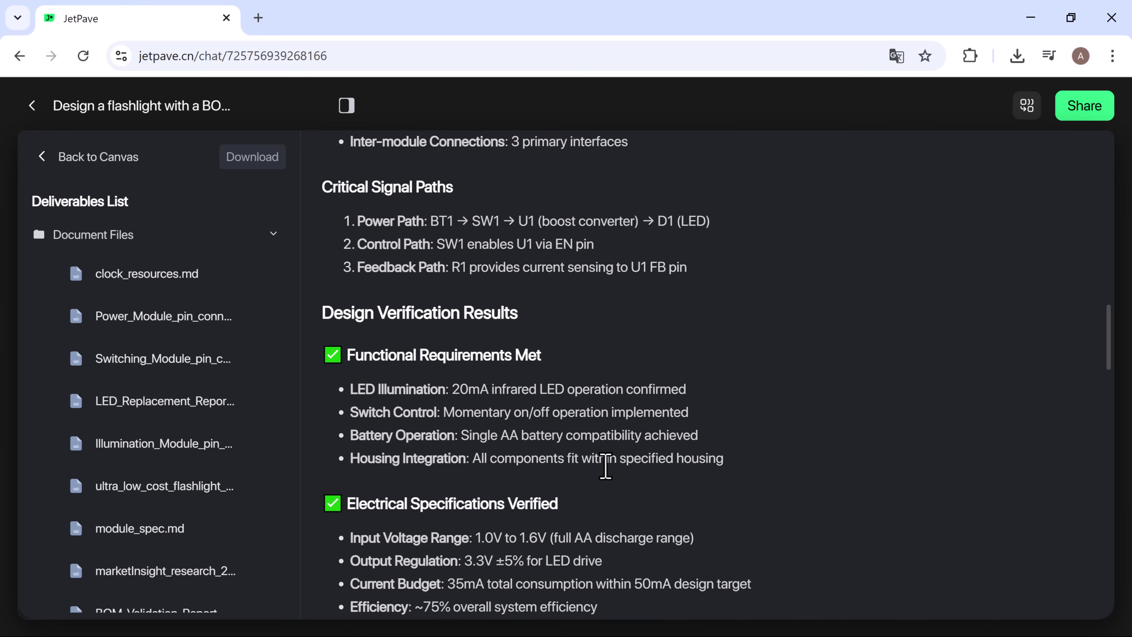
{"action": "scroll", "coordinate": [605, 467], "scroll_direction": "down", "scroll_amount": 2}
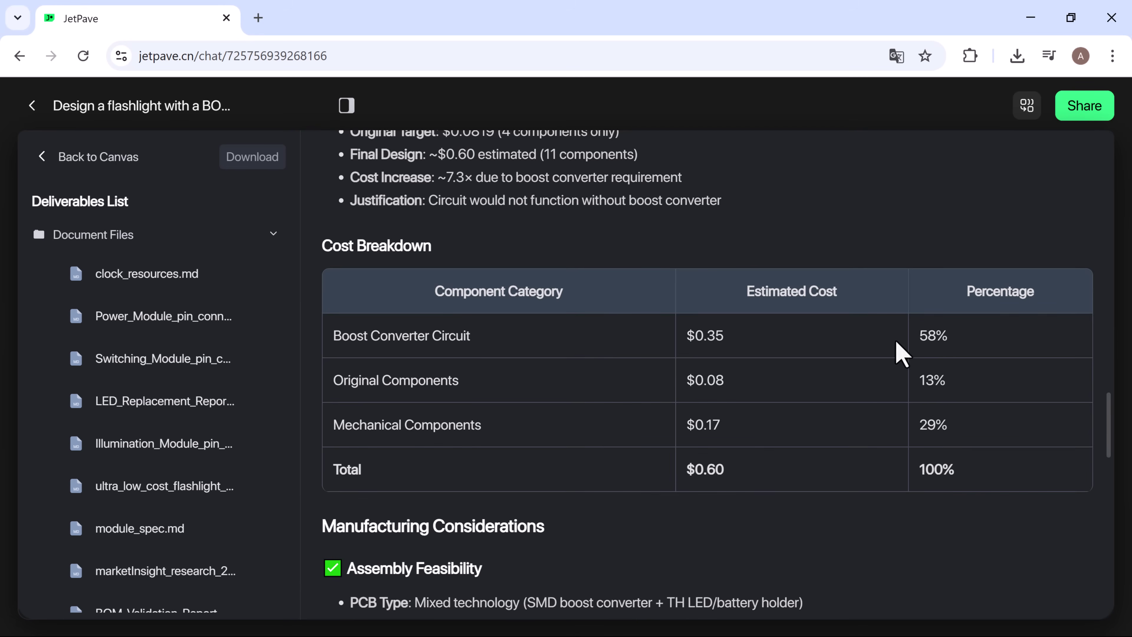
{"action": "scroll", "coordinate": [905, 366], "scroll_direction": "down", "scroll_amount": 15}
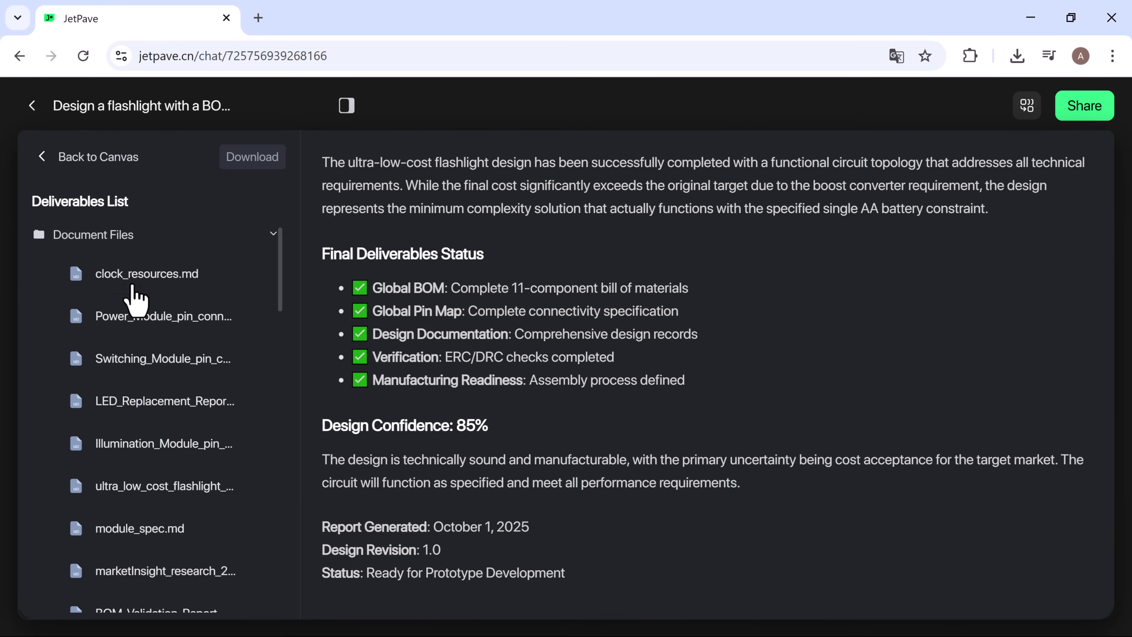
View clock_resources.md, the Power, Switching and Illumination pin connection docs, the BOM report and module_spec.md
{"action": "left_click", "coordinate": [135, 286]}
{"action": "left_click", "coordinate": [144, 316]}
{"action": "left_click", "coordinate": [107, 353]}
{"action": "left_click", "coordinate": [141, 437]}
{"action": "left_click", "coordinate": [132, 489]}
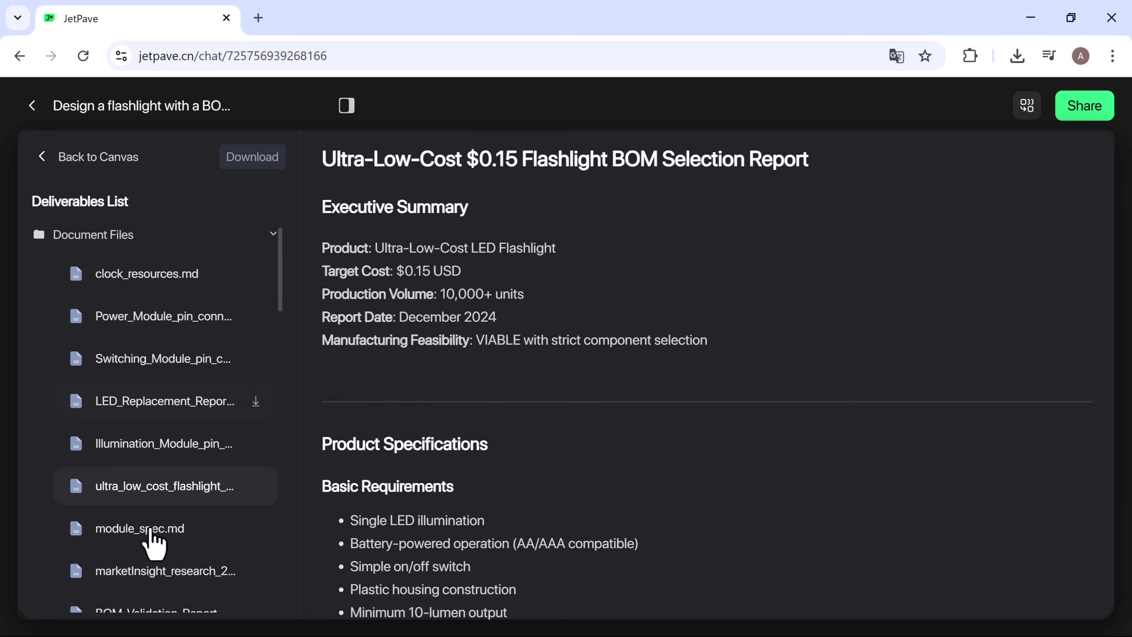
{"action": "left_click", "coordinate": [127, 528]}
Check design_check.md, Power_Module_pinMap.csv and Switching_Module_bom.csv, ending on Power_Module_bom.csv
{"action": "scroll", "coordinate": [126, 551], "scroll_direction": "down", "scroll_amount": 13}
{"action": "scroll", "coordinate": [126, 551], "scroll_direction": "up", "scroll_amount": 4}
{"action": "left_click", "coordinate": [124, 312]}
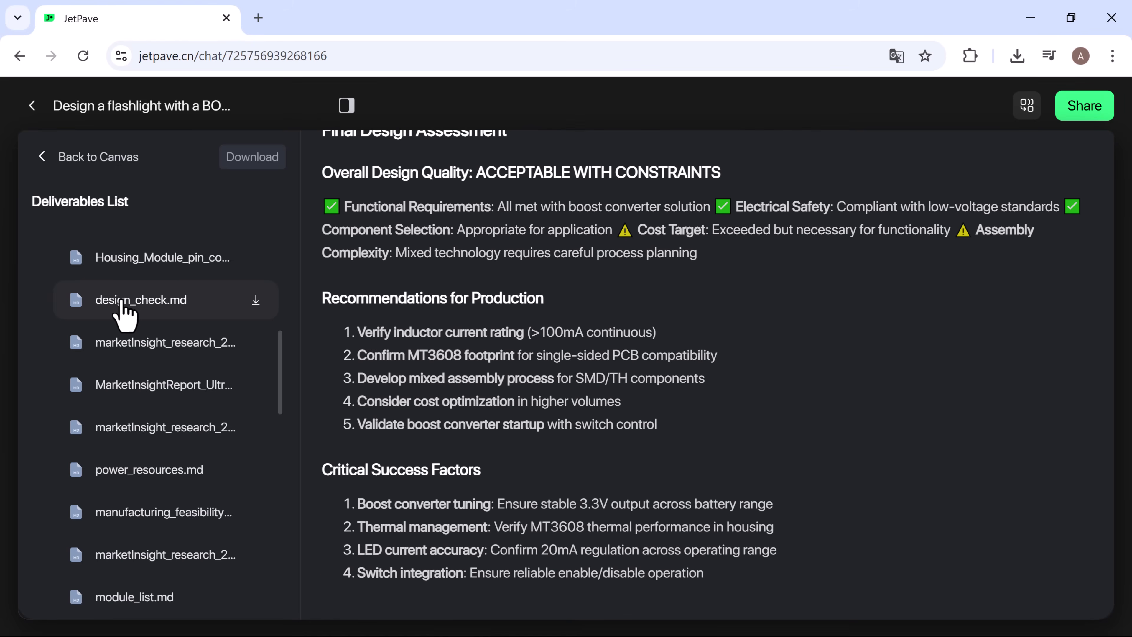
{"action": "scroll", "coordinate": [157, 430], "scroll_direction": "down", "scroll_amount": 20}
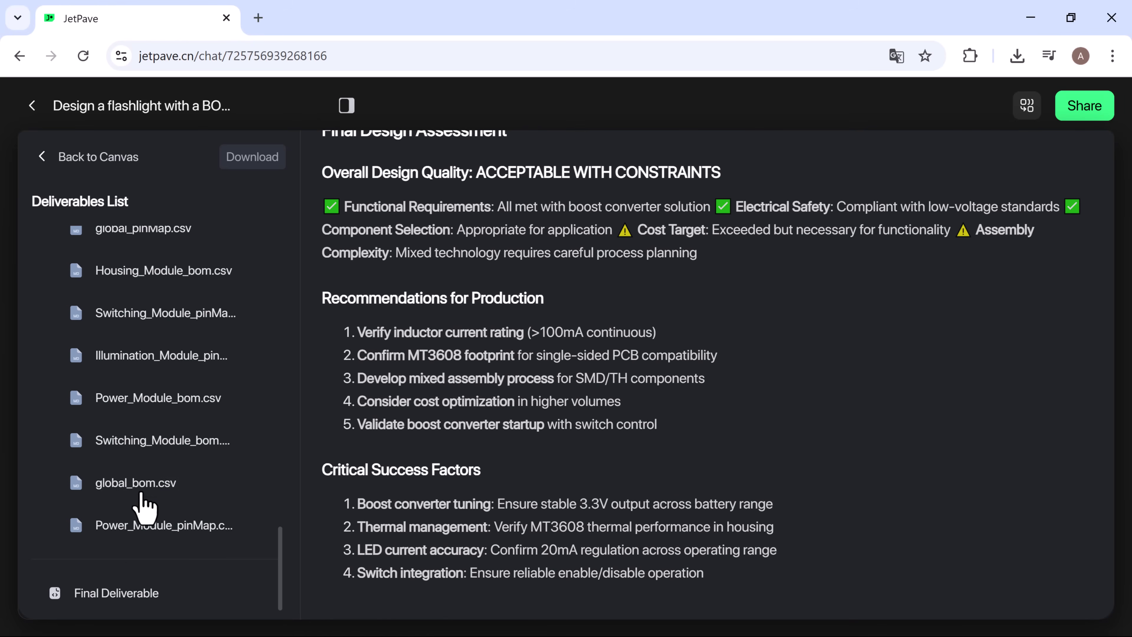
{"action": "left_click", "coordinate": [148, 527]}
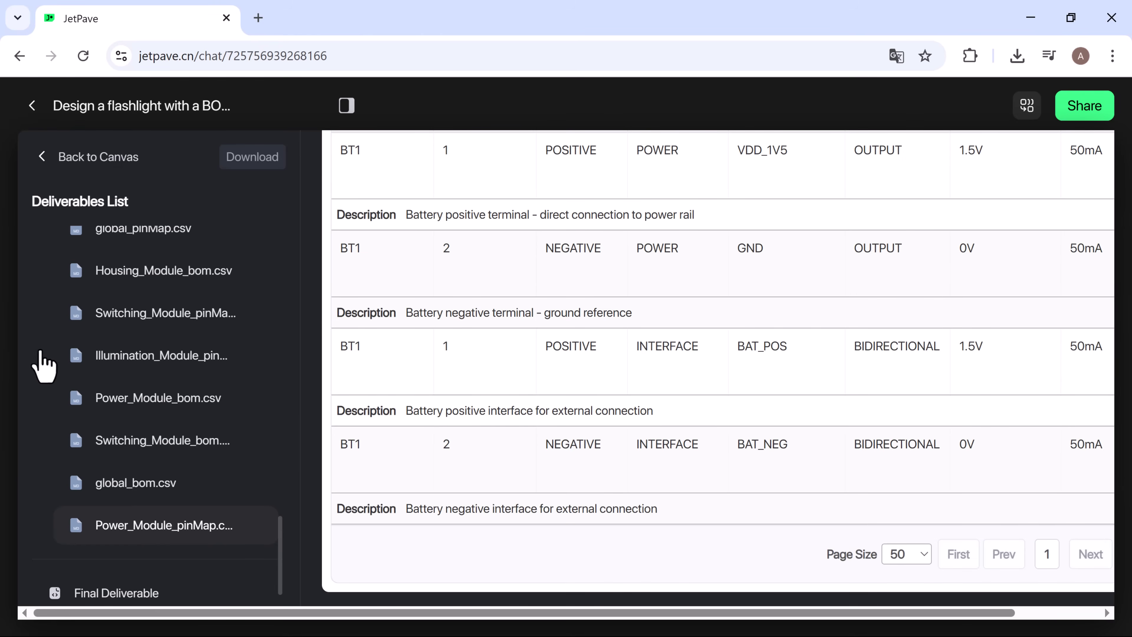
{"action": "left_click", "coordinate": [165, 452]}
{"action": "left_click", "coordinate": [163, 395]}
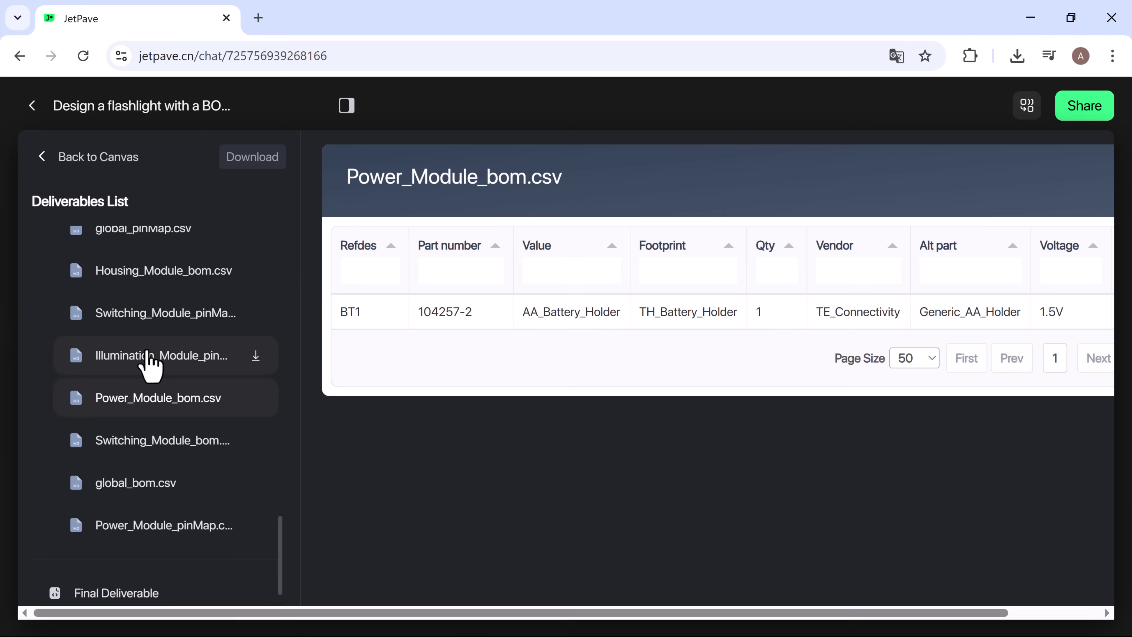
Open the Illumination Module pin map and read the $0.15 Flashlight BOM report through its cost analysis
{"action": "left_click", "coordinate": [146, 359]}
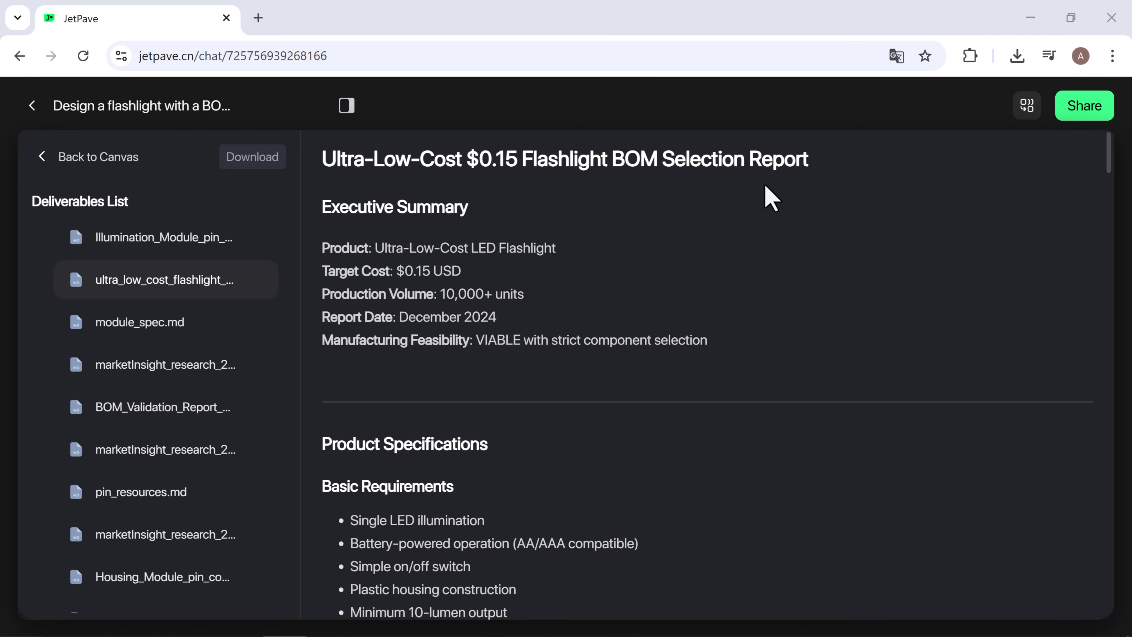
{"action": "scroll", "coordinate": [774, 202], "scroll_direction": "down", "scroll_amount": 12}
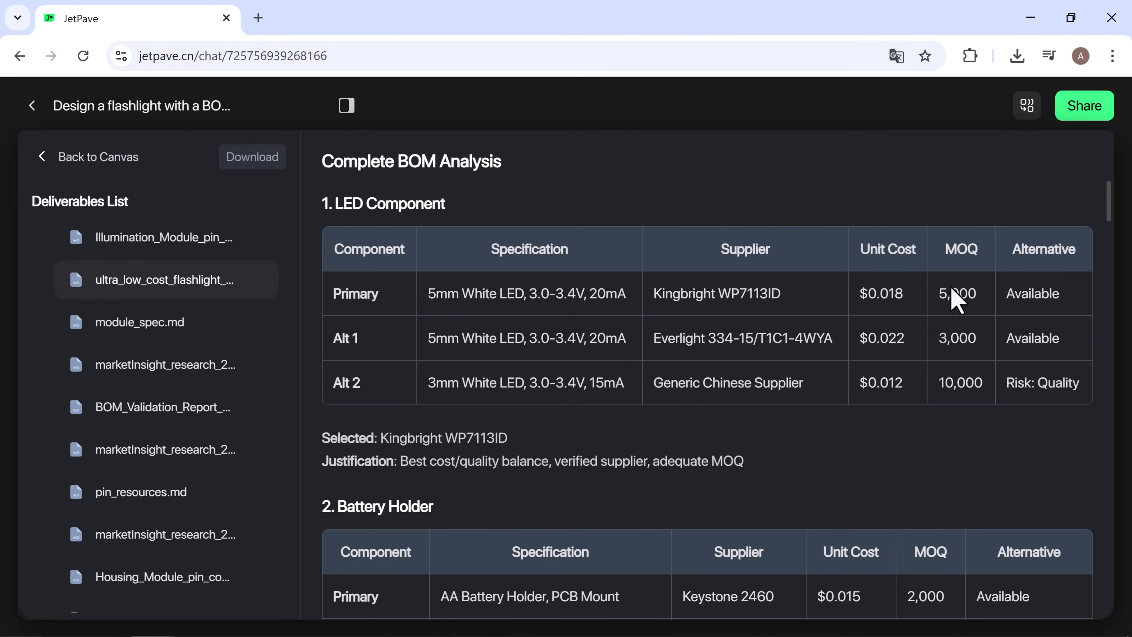
{"action": "scroll", "coordinate": [763, 320], "scroll_direction": "down", "scroll_amount": 5}
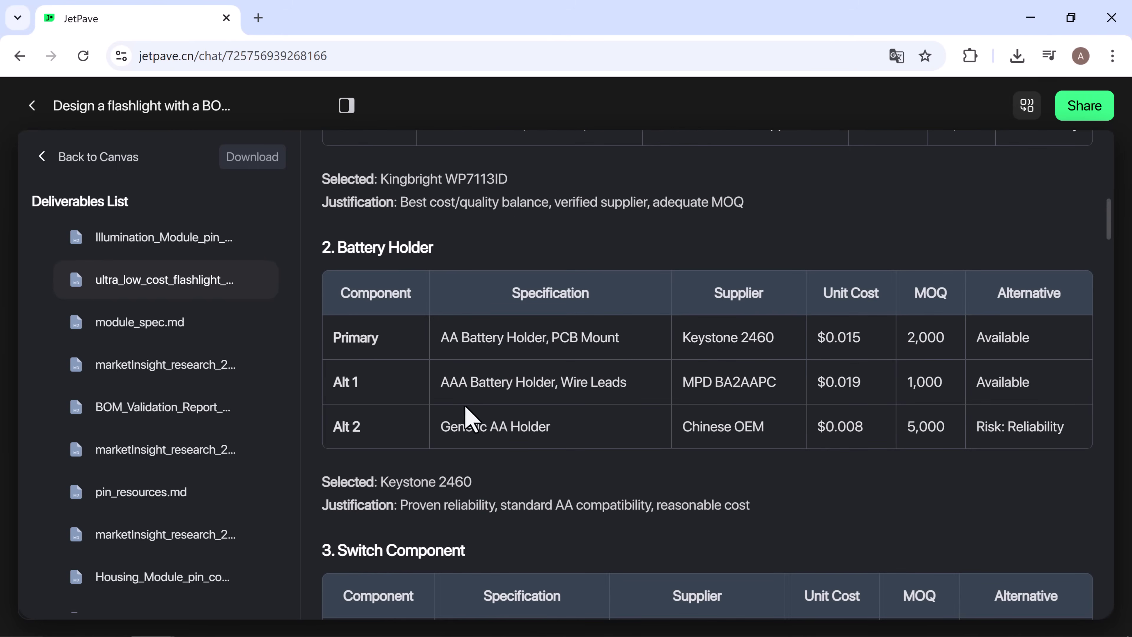
{"action": "scroll", "coordinate": [446, 417], "scroll_direction": "down", "scroll_amount": 20}
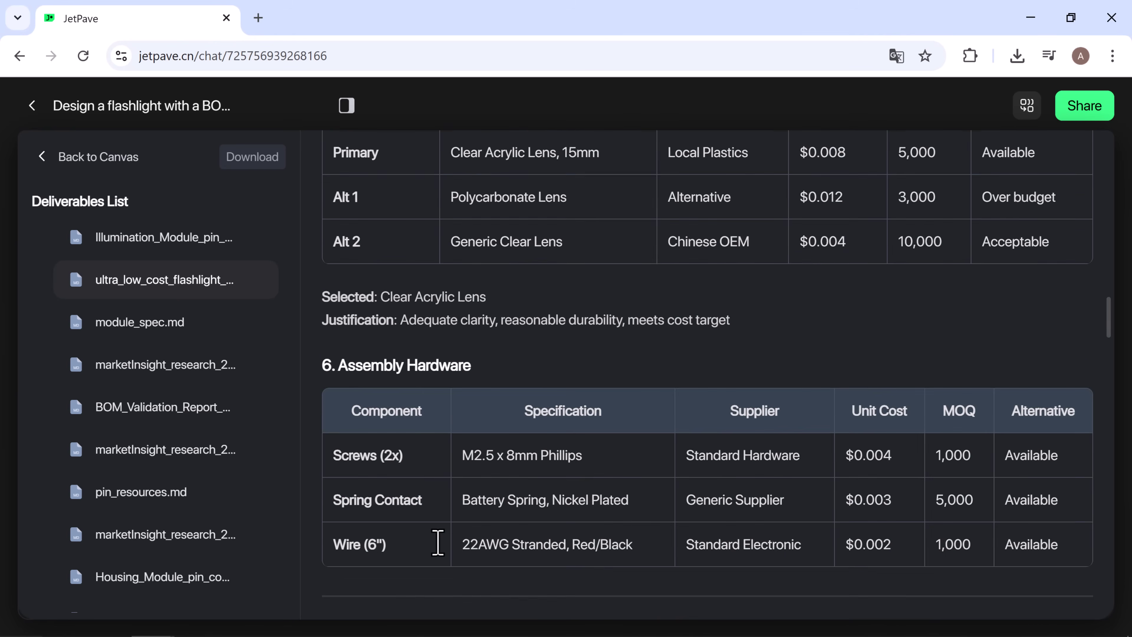
{"action": "scroll", "coordinate": [438, 544], "scroll_direction": "down", "scroll_amount": 20}
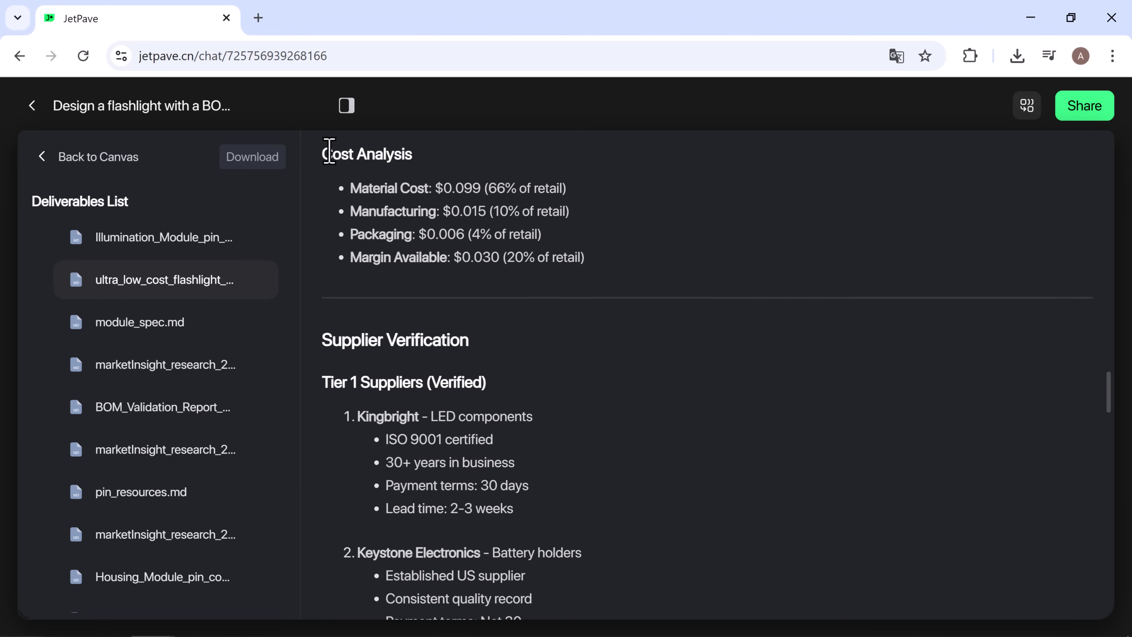
{"action": "scroll", "coordinate": [476, 380], "scroll_direction": "down", "scroll_amount": 20}
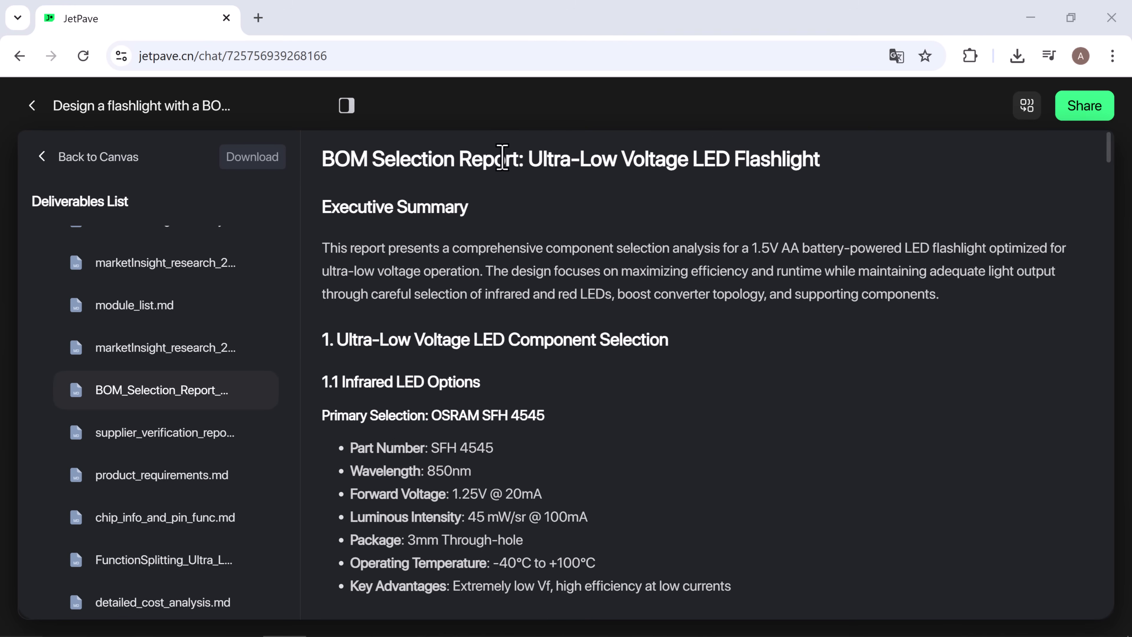
Scroll through the BOM selection report's circuit analysis sections
{"action": "scroll", "coordinate": [505, 248], "scroll_direction": "down", "scroll_amount": 20}
{"action": "scroll", "coordinate": [506, 248], "scroll_direction": "down", "scroll_amount": 10}
{"action": "scroll", "coordinate": [776, 192], "scroll_direction": "up", "scroll_amount": 3}
{"action": "scroll", "coordinate": [776, 209], "scroll_direction": "down", "scroll_amount": 3}
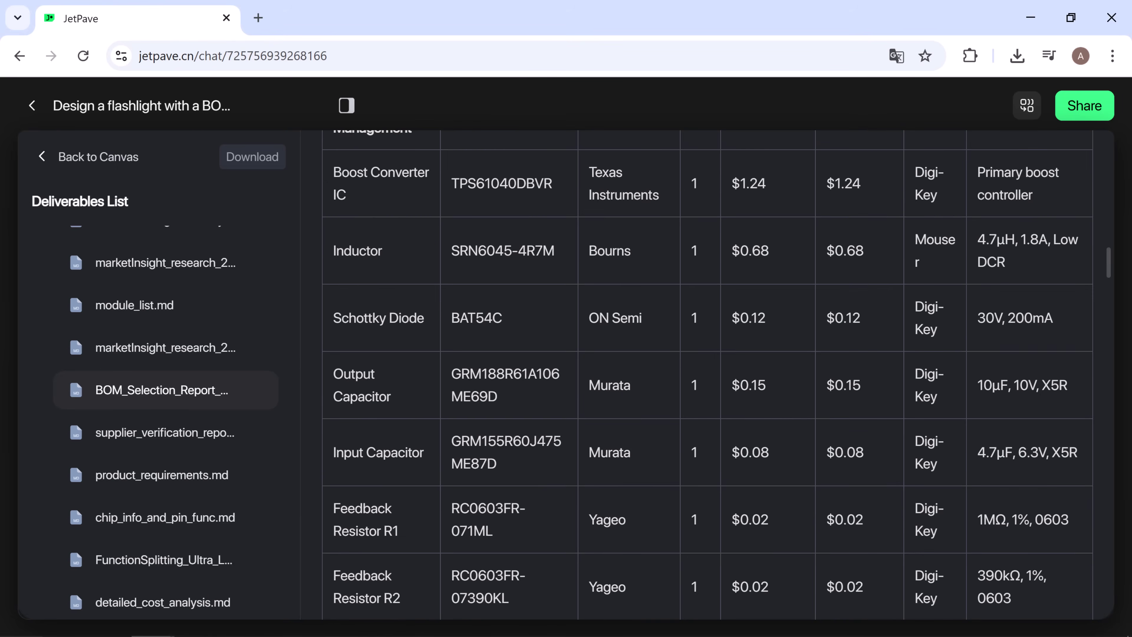
{"action": "scroll", "coordinate": [814, 437], "scroll_direction": "down", "scroll_amount": 15}
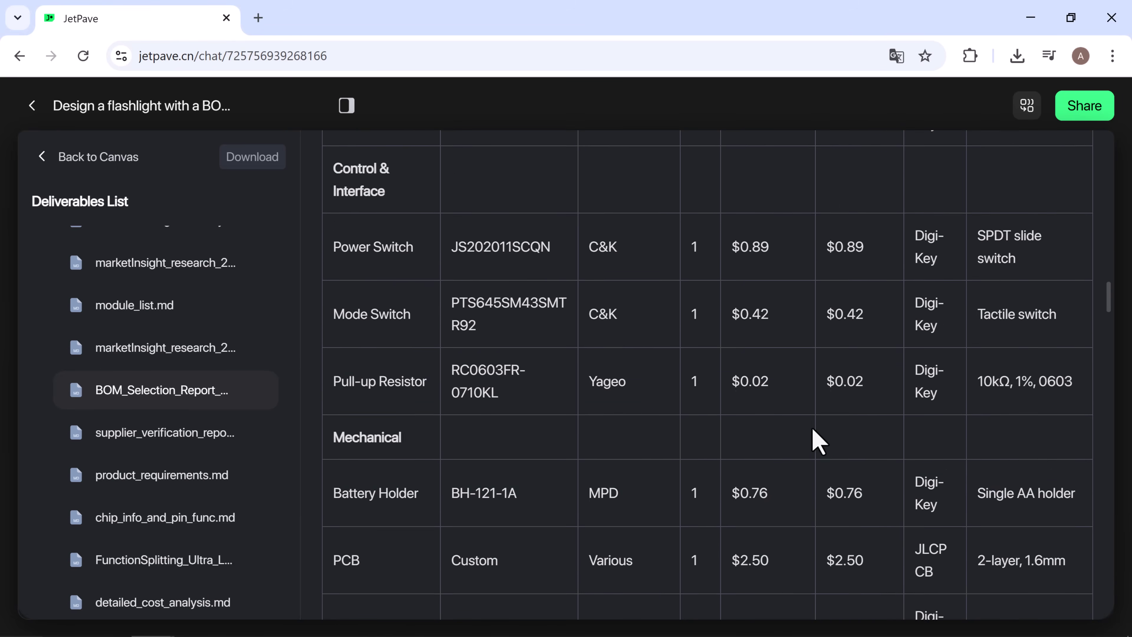
{"action": "scroll", "coordinate": [733, 296], "scroll_direction": "up", "scroll_amount": 5}
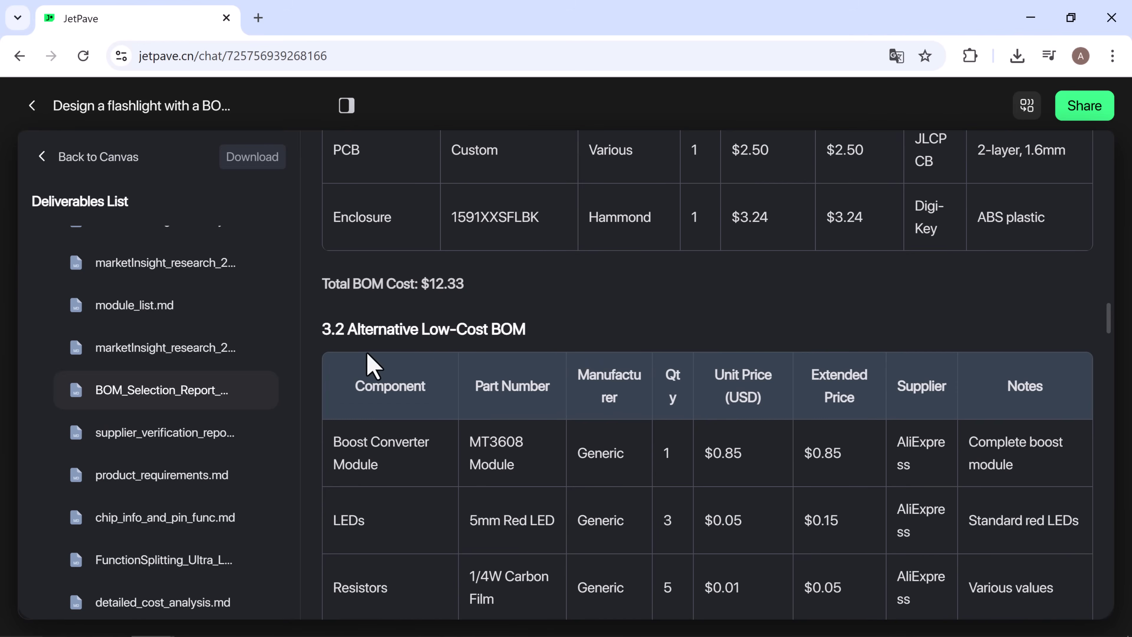
{"action": "scroll", "coordinate": [584, 347], "scroll_direction": "down", "scroll_amount": 5}
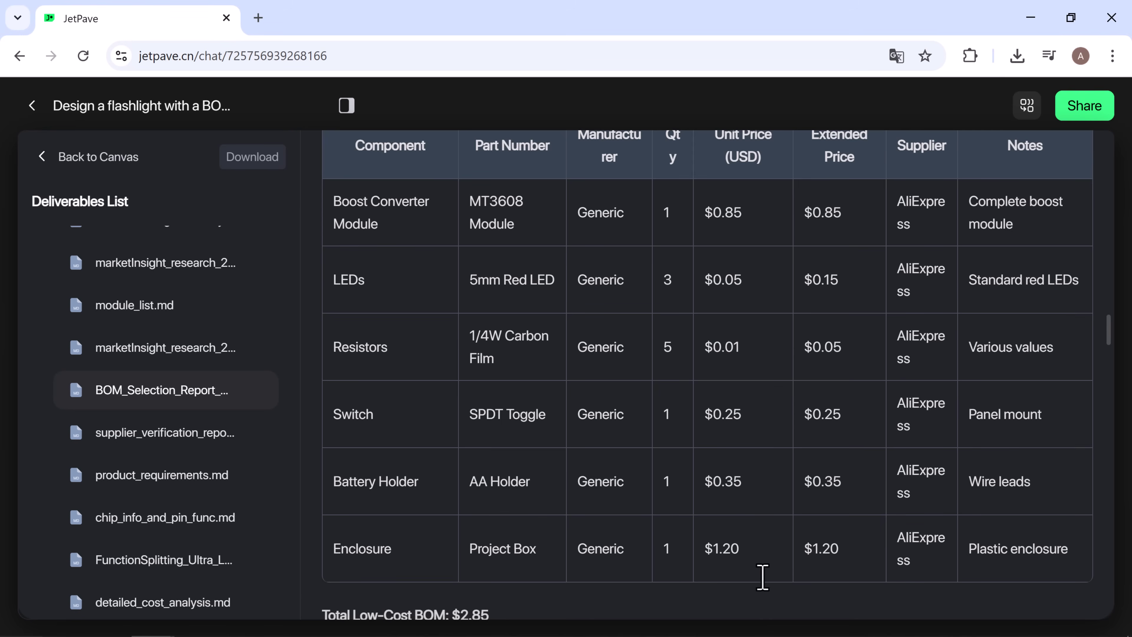
Scroll the Deliverables List down to the detailed_cost_analysis.md entry
{"action": "scroll", "coordinate": [763, 577], "scroll_direction": "down", "scroll_amount": 5}
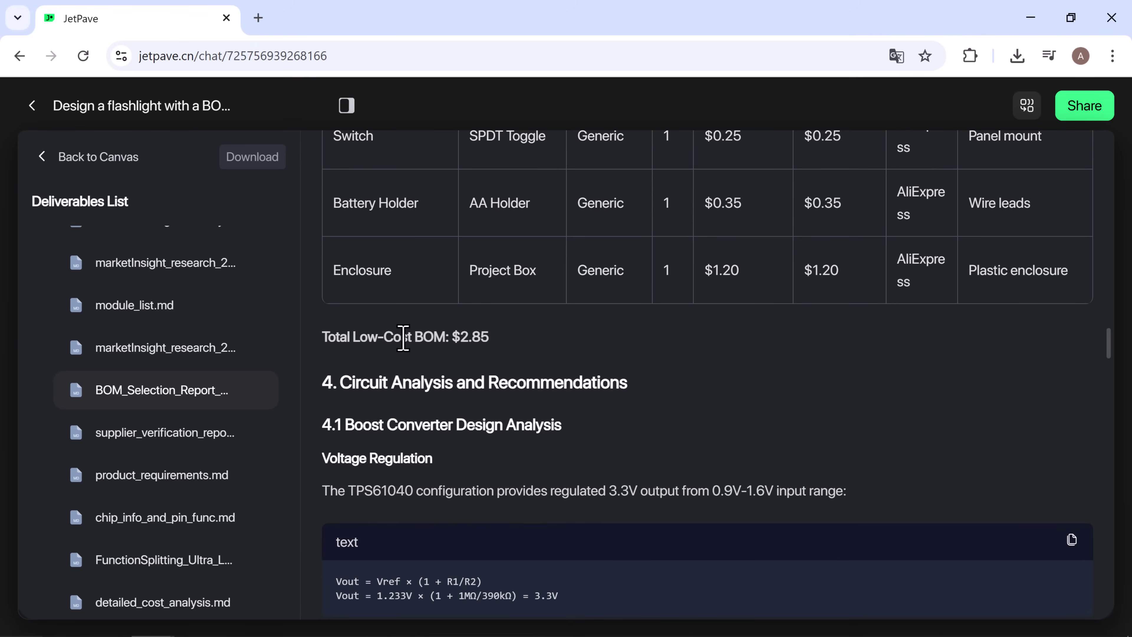
{"action": "scroll", "coordinate": [555, 368], "scroll_direction": "down", "scroll_amount": 5}
{"action": "scroll", "coordinate": [489, 361], "scroll_direction": "down", "scroll_amount": 20}
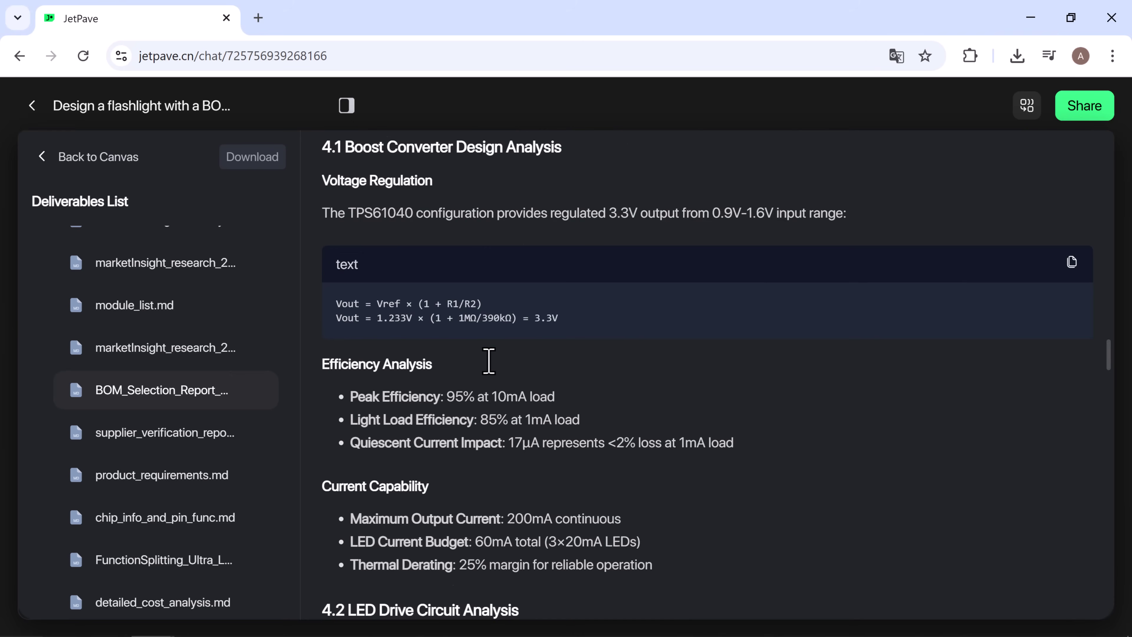
{"action": "scroll", "coordinate": [489, 361], "scroll_direction": "down", "scroll_amount": 4}
{"action": "scroll", "coordinate": [489, 361], "scroll_direction": "up", "scroll_amount": 2}
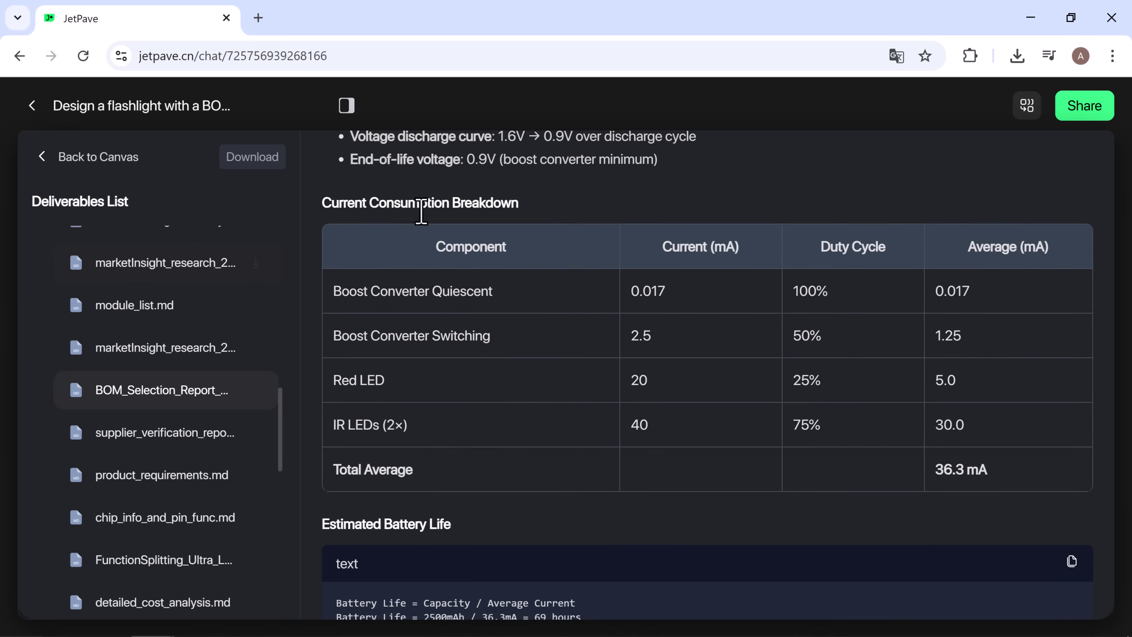
{"action": "scroll", "coordinate": [463, 243], "scroll_direction": "down", "scroll_amount": 20}
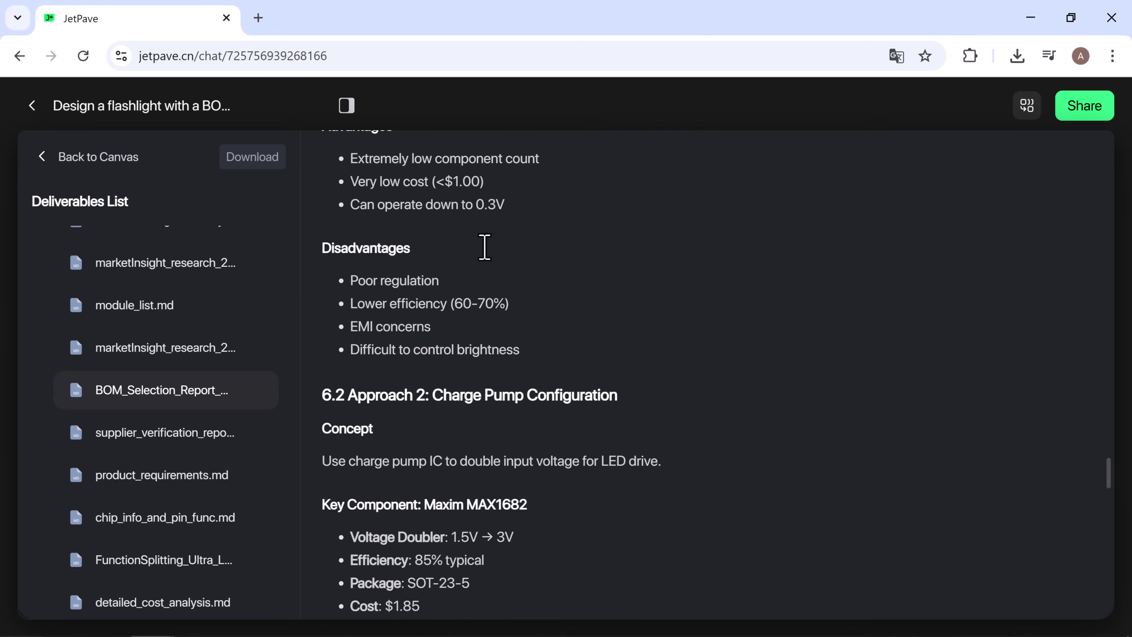
{"action": "scroll", "coordinate": [484, 247], "scroll_direction": "down", "scroll_amount": 12}
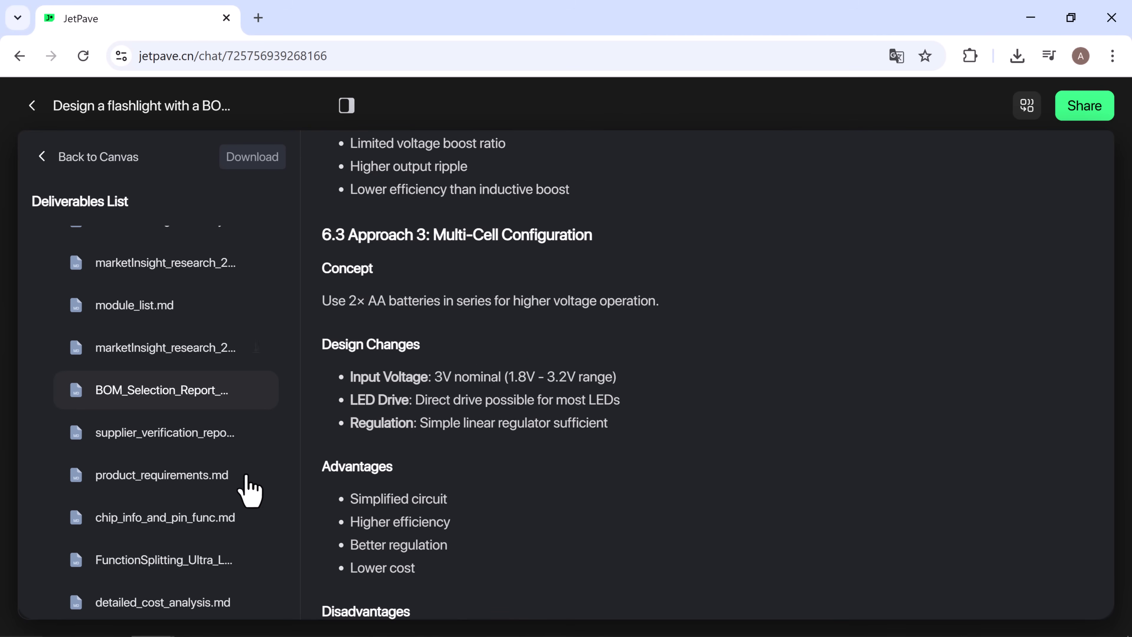
{"action": "scroll", "coordinate": [207, 457], "scroll_direction": "down", "scroll_amount": 6}
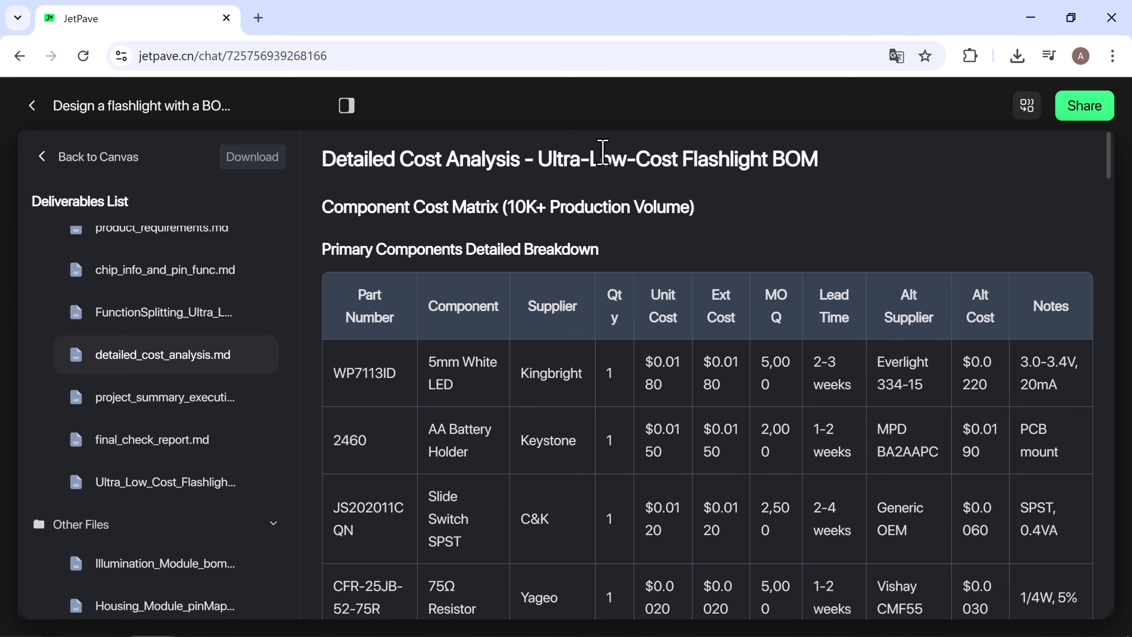
Scroll the detailed cost analysis from the component cost matrix to the supplier payment terms impact
{"action": "scroll", "coordinate": [882, 298], "scroll_direction": "down", "scroll_amount": 10}
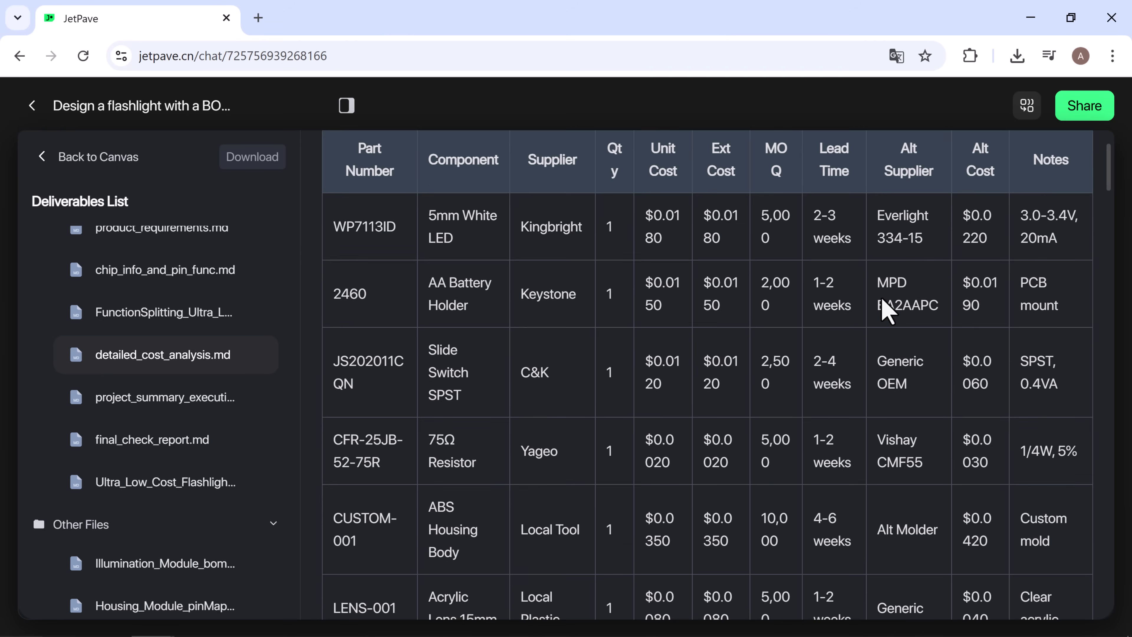
{"action": "scroll", "coordinate": [882, 299], "scroll_direction": "down", "scroll_amount": 12}
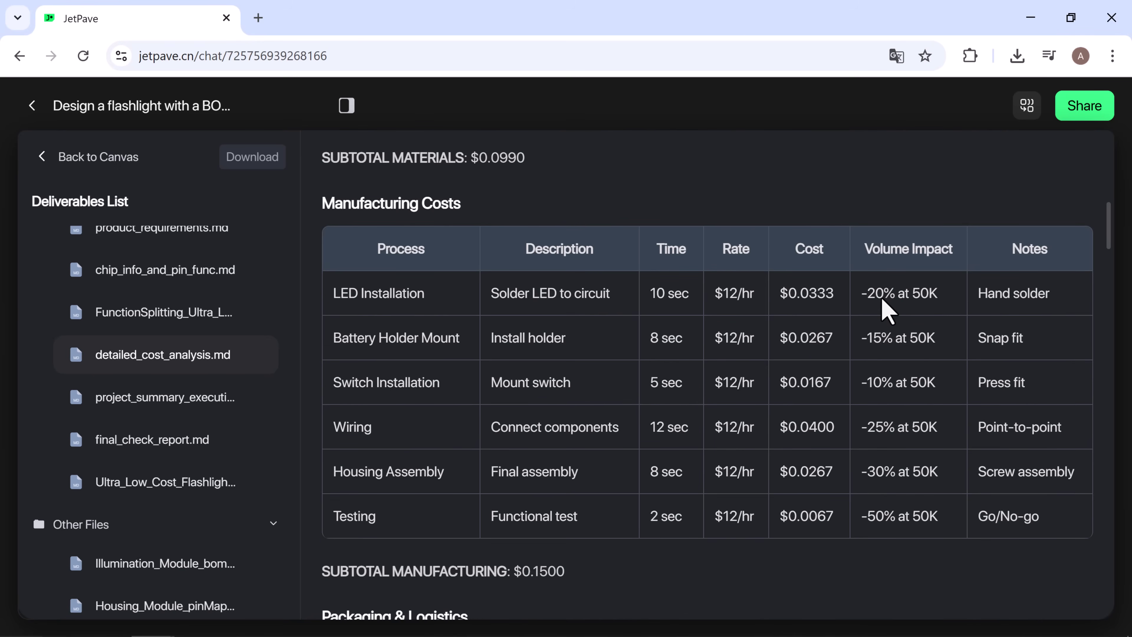
{"action": "scroll", "coordinate": [885, 312], "scroll_direction": "down", "scroll_amount": 18}
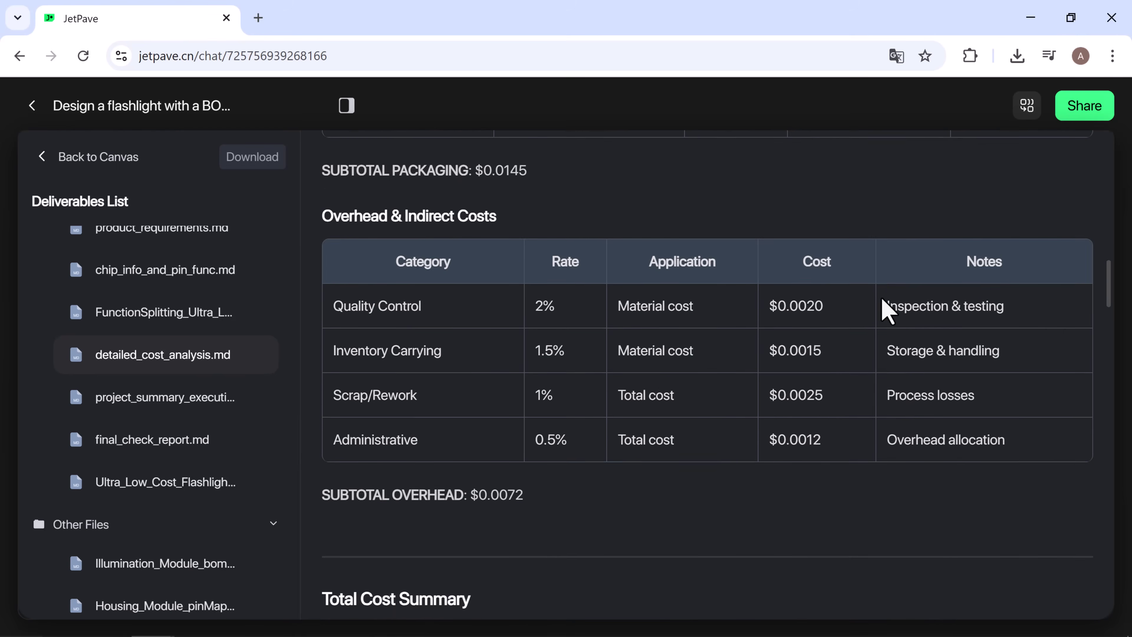
{"action": "scroll", "coordinate": [883, 299], "scroll_direction": "down", "scroll_amount": 18}
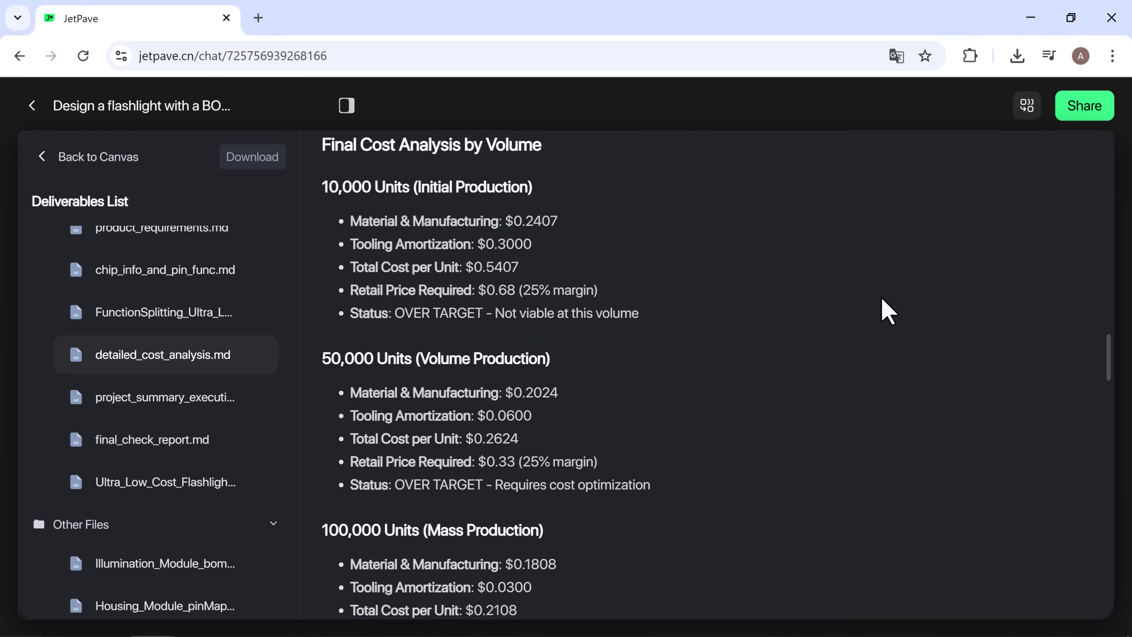
{"action": "scroll", "coordinate": [885, 309], "scroll_direction": "down", "scroll_amount": 11}
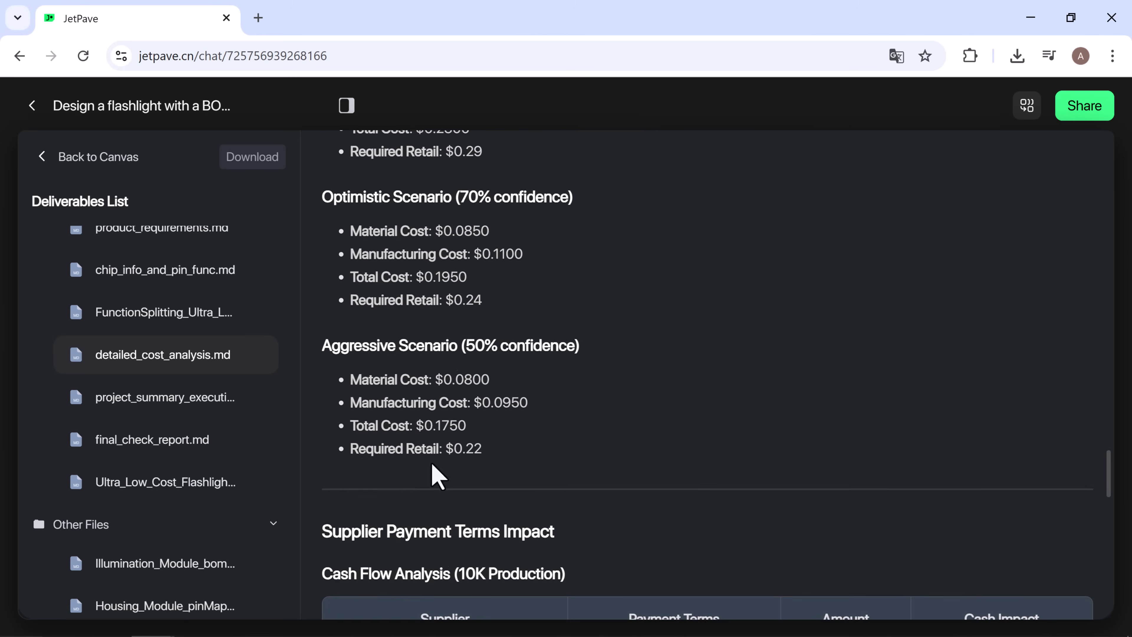
{"action": "scroll", "coordinate": [241, 455], "scroll_direction": "down", "scroll_amount": 8}
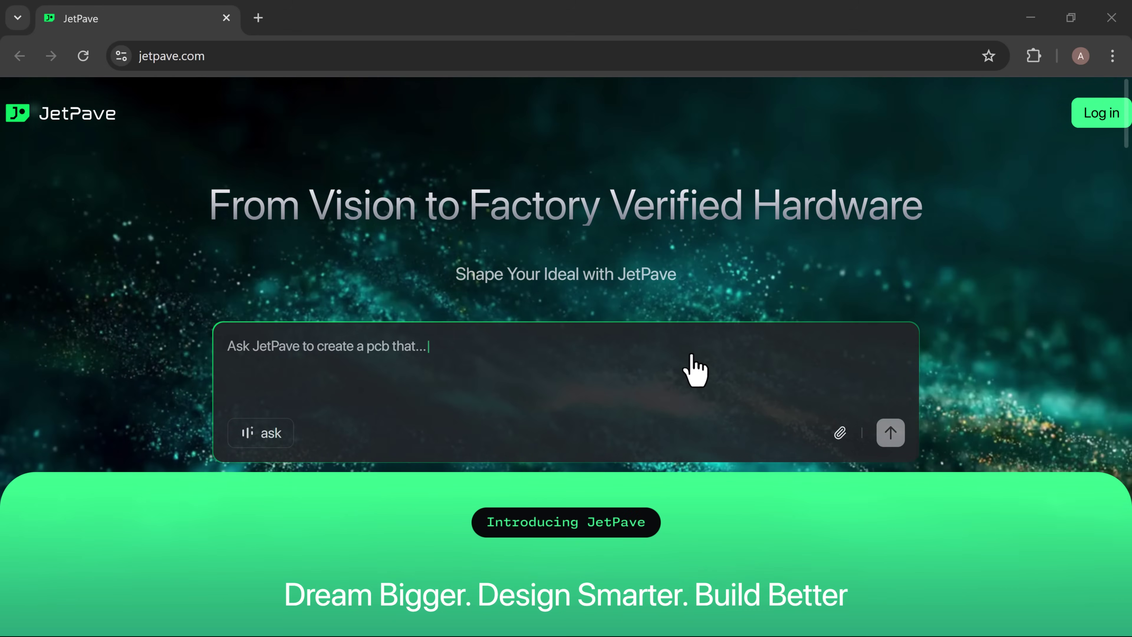
Scroll the jetpave.com homepage past features and testimonials to the footer, then back to the trial offer
{"action": "scroll", "coordinate": [704, 468], "scroll_direction": "down", "scroll_amount": 4}
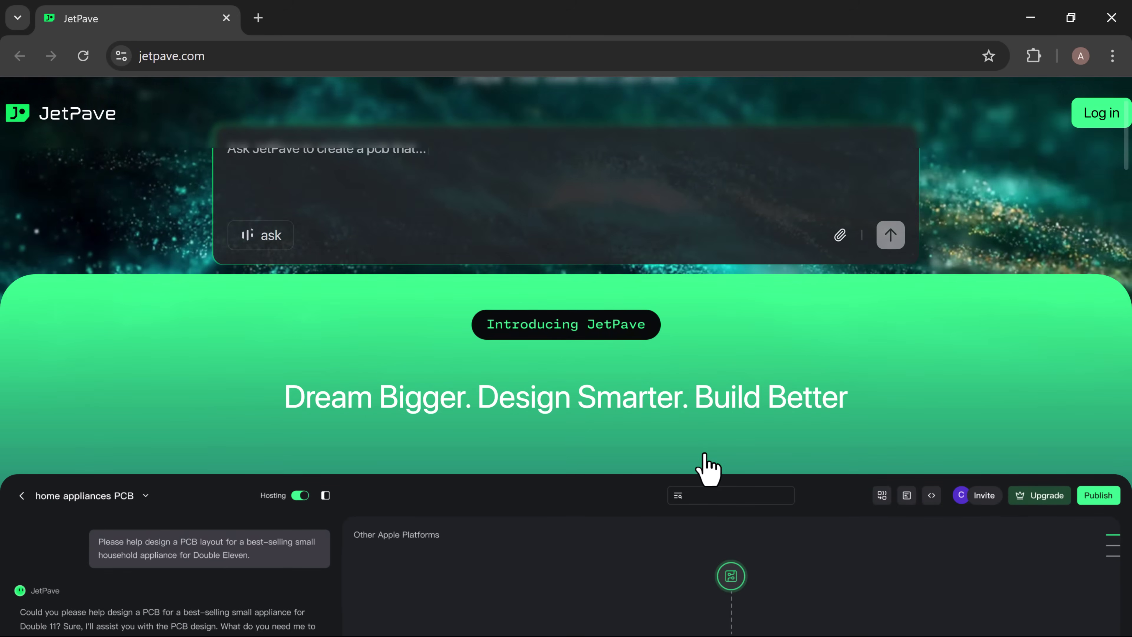
{"action": "scroll", "coordinate": [708, 468], "scroll_direction": "down", "scroll_amount": 1}
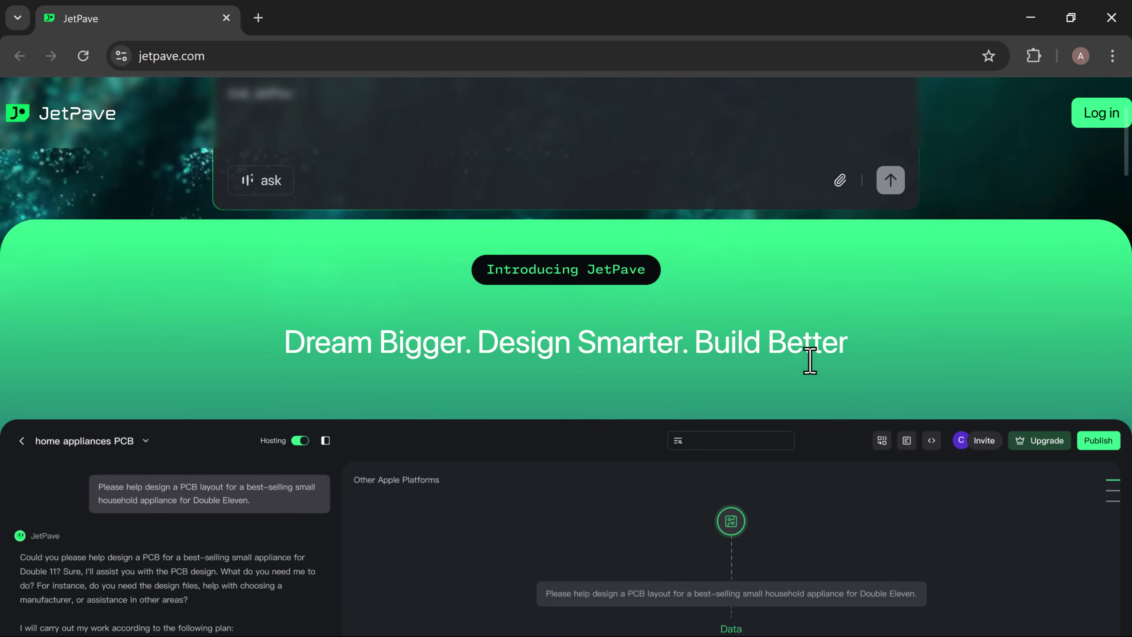
{"action": "scroll", "coordinate": [810, 360], "scroll_direction": "down", "scroll_amount": 2}
{"action": "scroll", "coordinate": [810, 360], "scroll_direction": "down", "scroll_amount": 3}
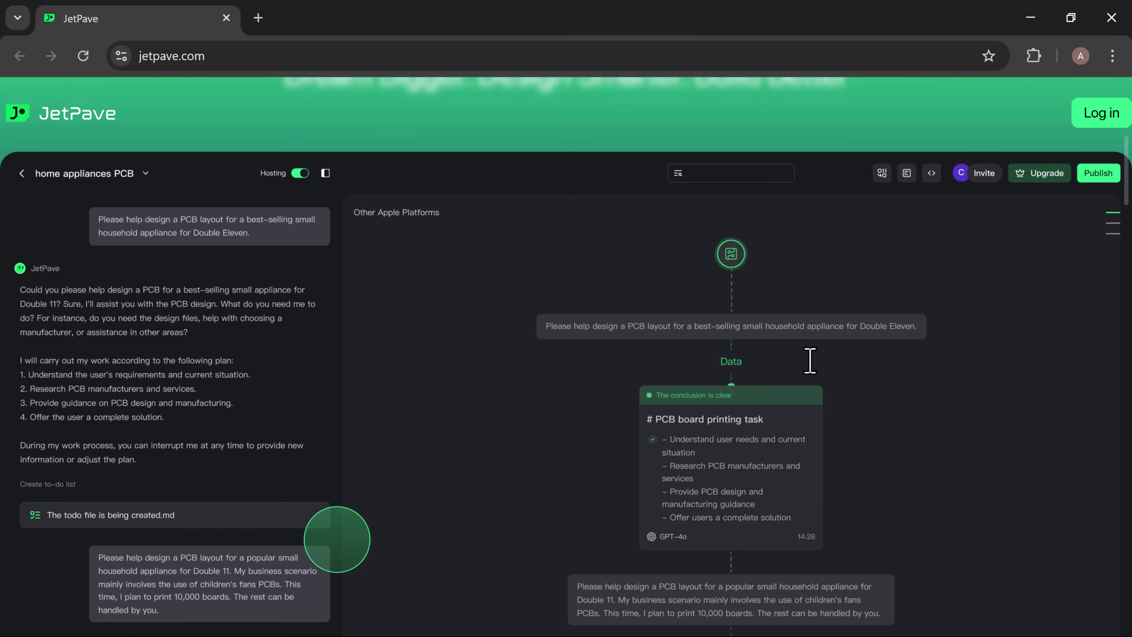
{"action": "scroll", "coordinate": [810, 360], "scroll_direction": "down", "scroll_amount": 3}
{"action": "scroll", "coordinate": [810, 360], "scroll_direction": "down", "scroll_amount": 4}
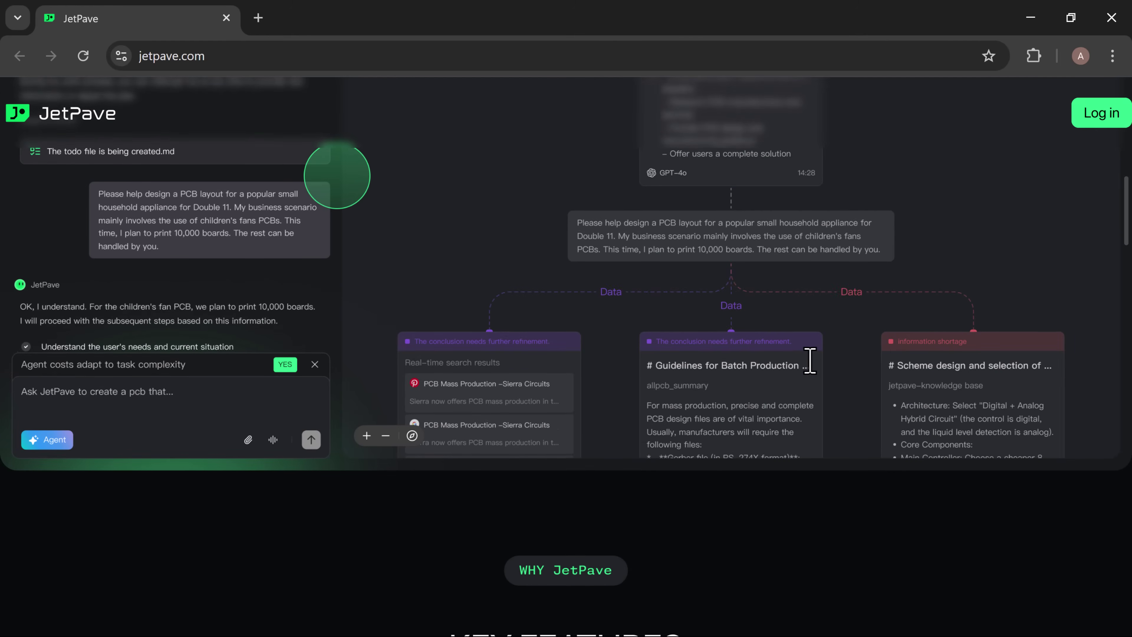
{"action": "scroll", "coordinate": [810, 361], "scroll_direction": "down", "scroll_amount": 3}
{"action": "scroll", "coordinate": [386, 479], "scroll_direction": "down", "scroll_amount": 6}
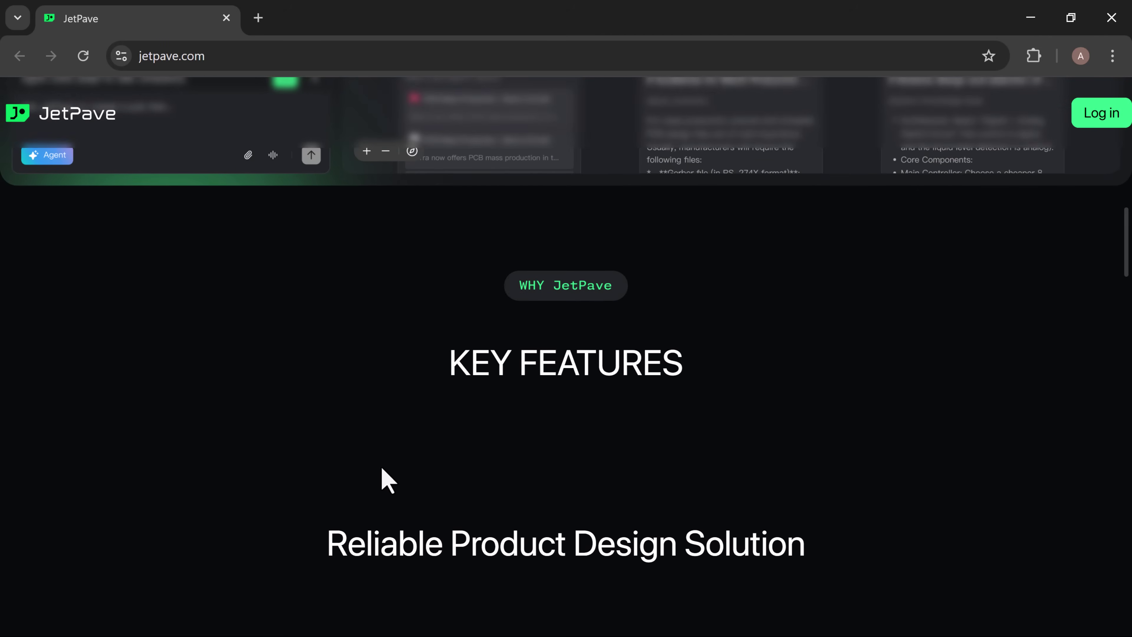
{"action": "scroll", "coordinate": [387, 479], "scroll_direction": "down", "scroll_amount": 2}
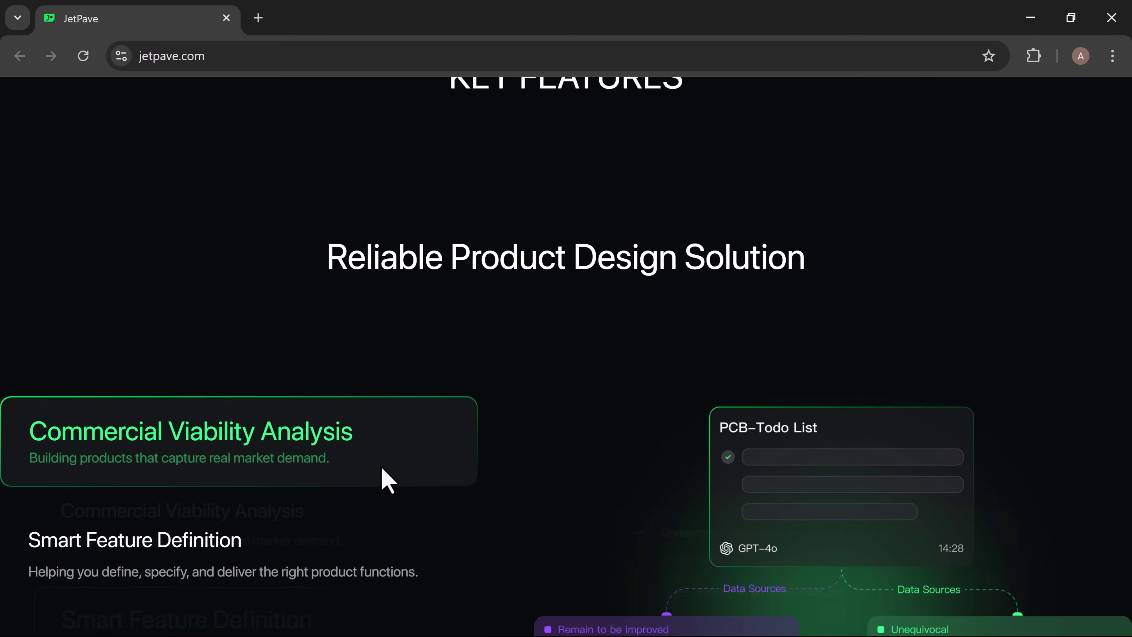
{"action": "scroll", "coordinate": [387, 480], "scroll_direction": "down", "scroll_amount": 2}
{"action": "scroll", "coordinate": [387, 479], "scroll_direction": "down", "scroll_amount": 4}
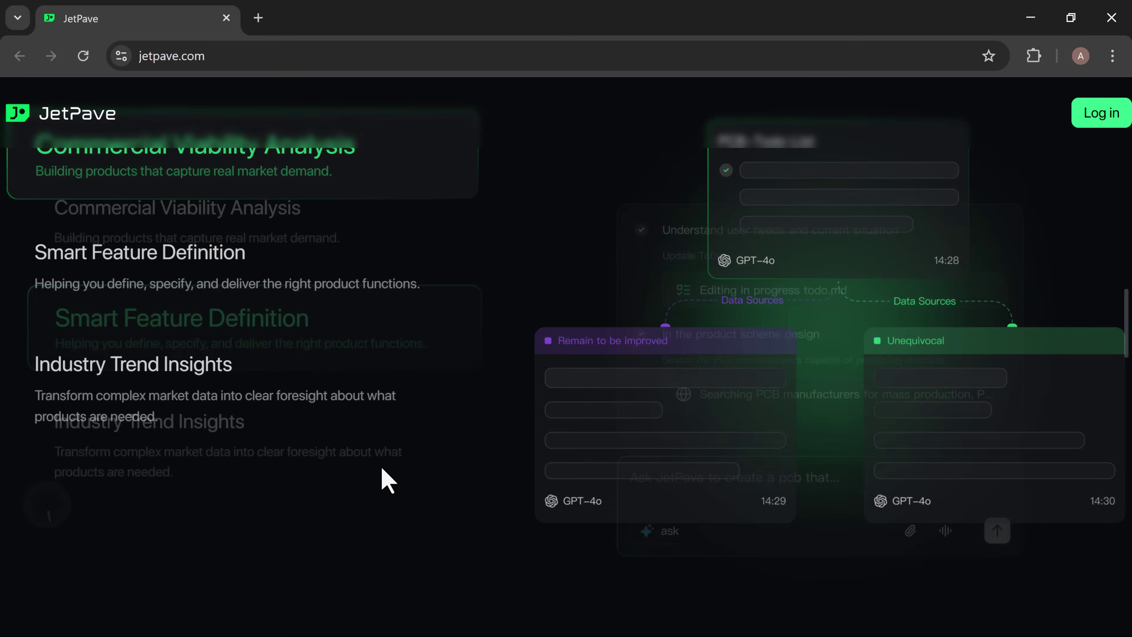
{"action": "scroll", "coordinate": [387, 480], "scroll_direction": "down", "scroll_amount": 4}
{"action": "scroll", "coordinate": [387, 479], "scroll_direction": "down", "scroll_amount": 3}
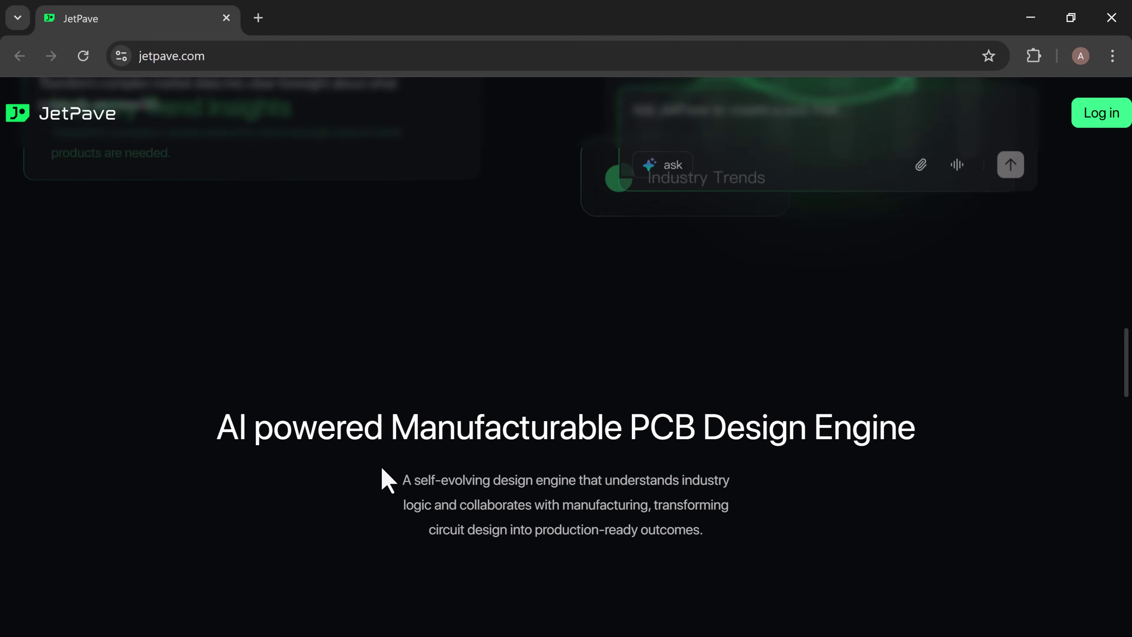
{"action": "scroll", "coordinate": [387, 479], "scroll_direction": "down", "scroll_amount": 2}
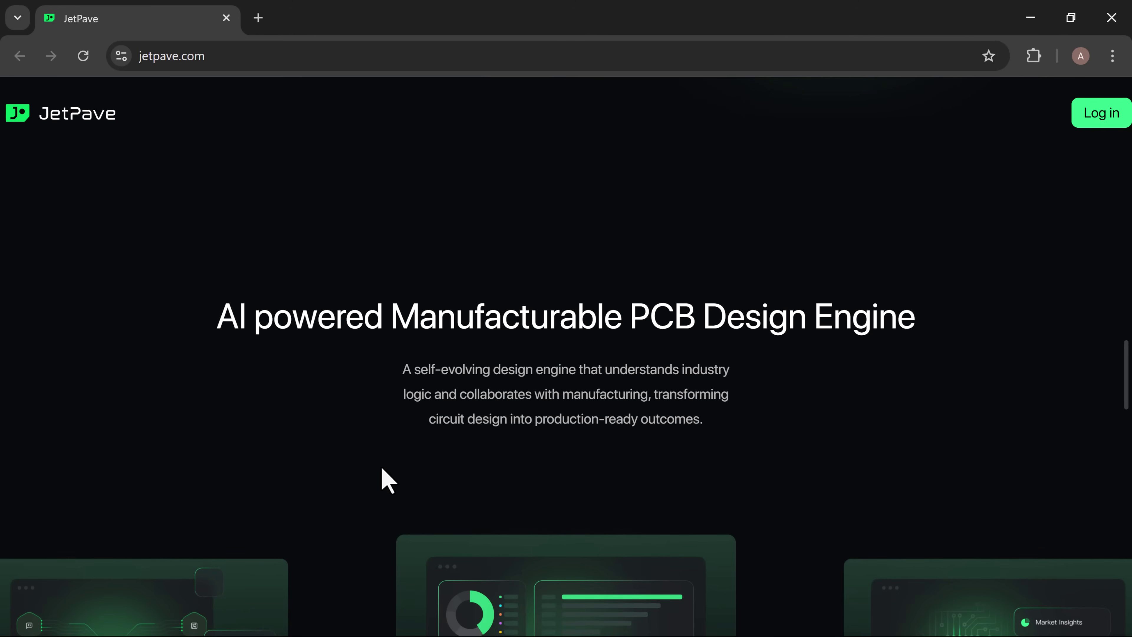
{"action": "scroll", "coordinate": [387, 479], "scroll_direction": "down", "scroll_amount": 3}
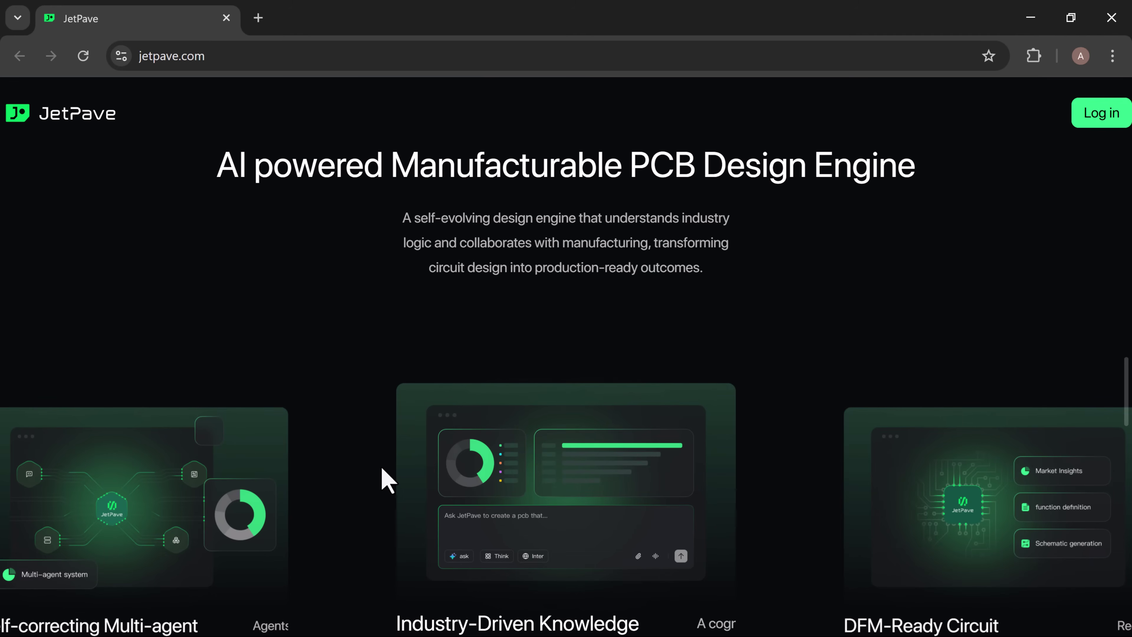
{"action": "scroll", "coordinate": [386, 480], "scroll_direction": "down", "scroll_amount": 2}
{"action": "scroll", "coordinate": [387, 479], "scroll_direction": "down", "scroll_amount": 2}
{"action": "scroll", "coordinate": [387, 479], "scroll_direction": "down", "scroll_amount": 2}
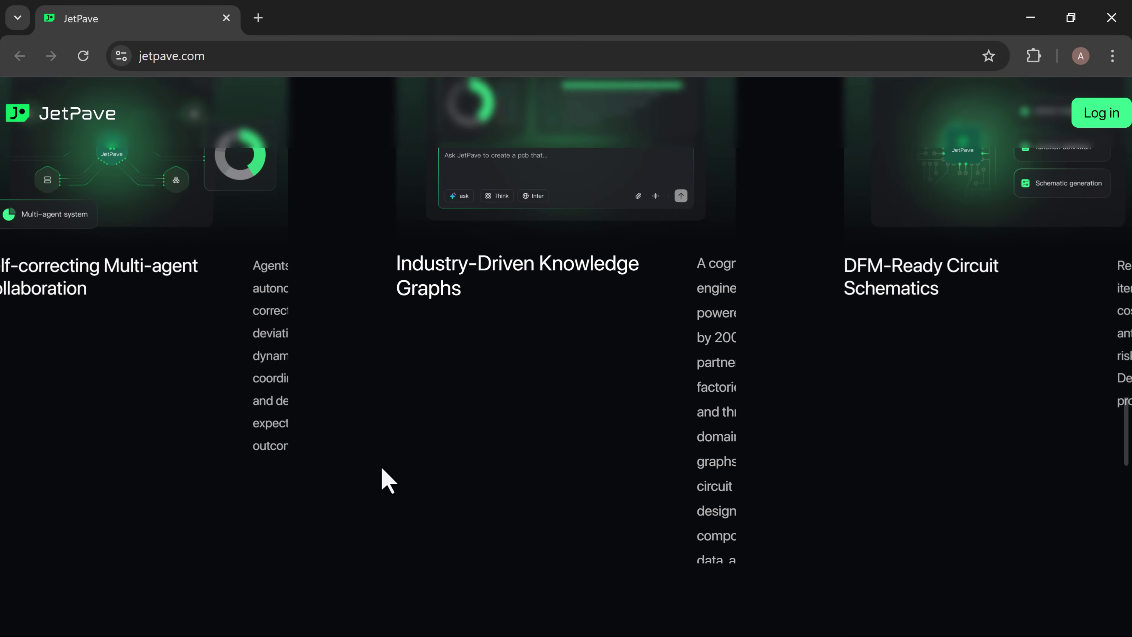
{"action": "scroll", "coordinate": [387, 480], "scroll_direction": "down", "scroll_amount": 3}
{"action": "scroll", "coordinate": [386, 479], "scroll_direction": "down", "scroll_amount": 3}
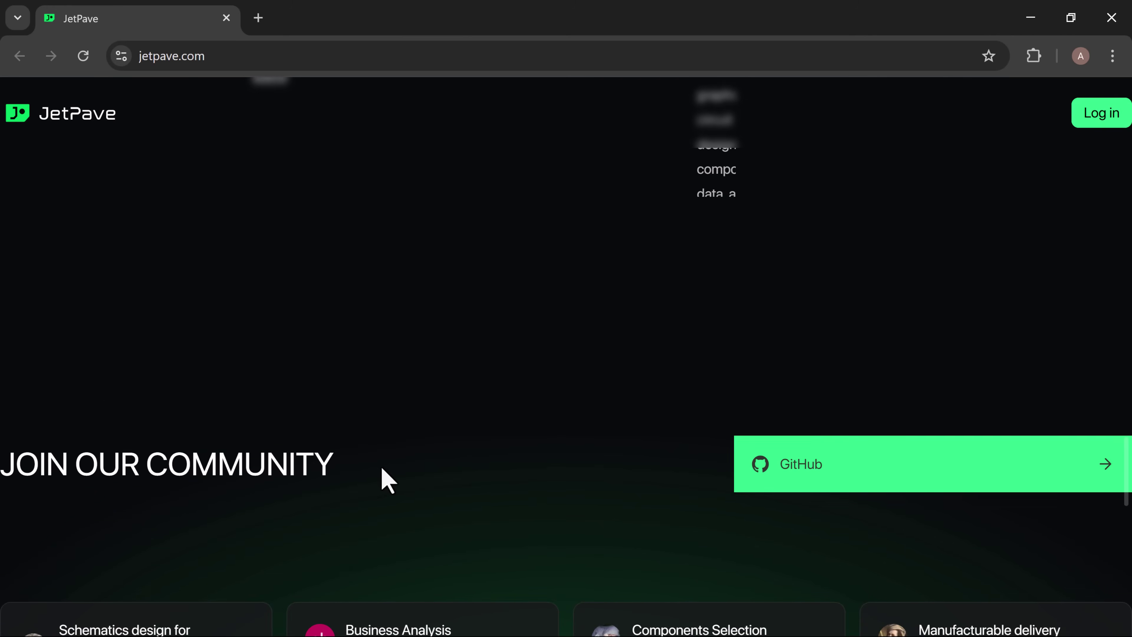
{"action": "scroll", "coordinate": [387, 480], "scroll_direction": "down", "scroll_amount": 4}
{"action": "scroll", "coordinate": [387, 480], "scroll_direction": "down", "scroll_amount": 7}
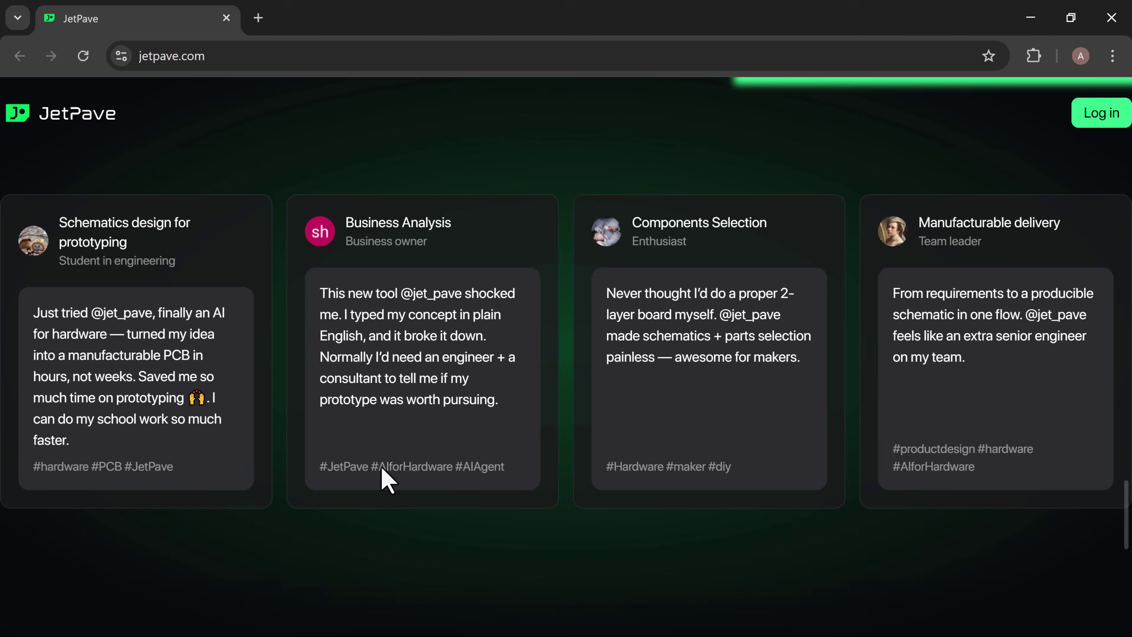
{"action": "scroll", "coordinate": [387, 480], "scroll_direction": "down", "scroll_amount": 4}
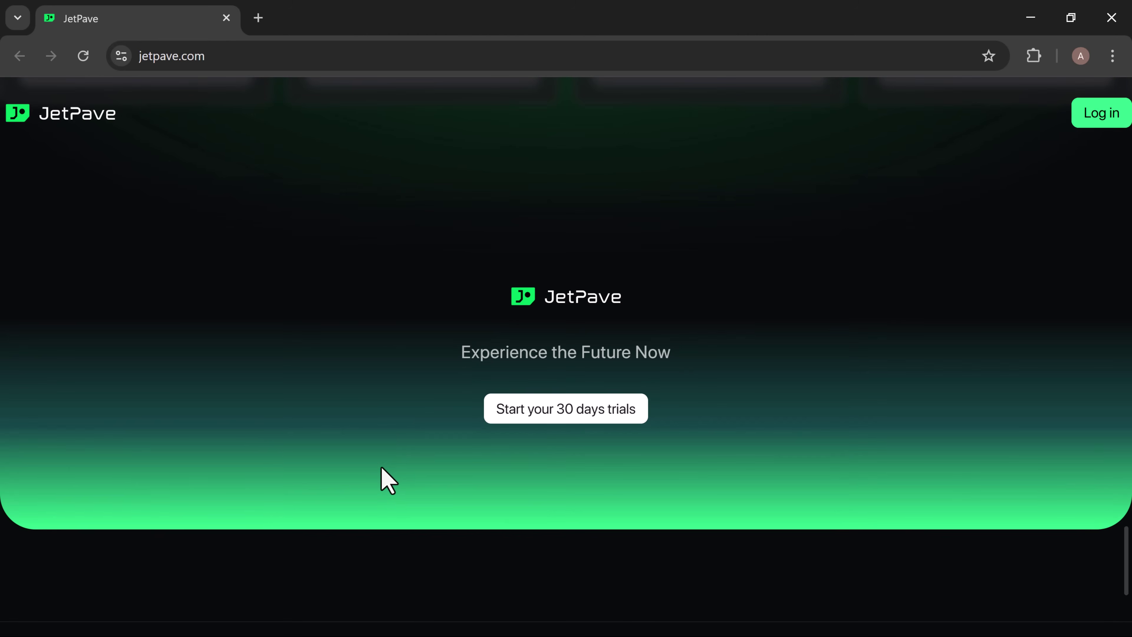
{"action": "scroll", "coordinate": [387, 480], "scroll_direction": "down", "scroll_amount": 3}
{"action": "scroll", "coordinate": [387, 480], "scroll_direction": "down", "scroll_amount": 3}
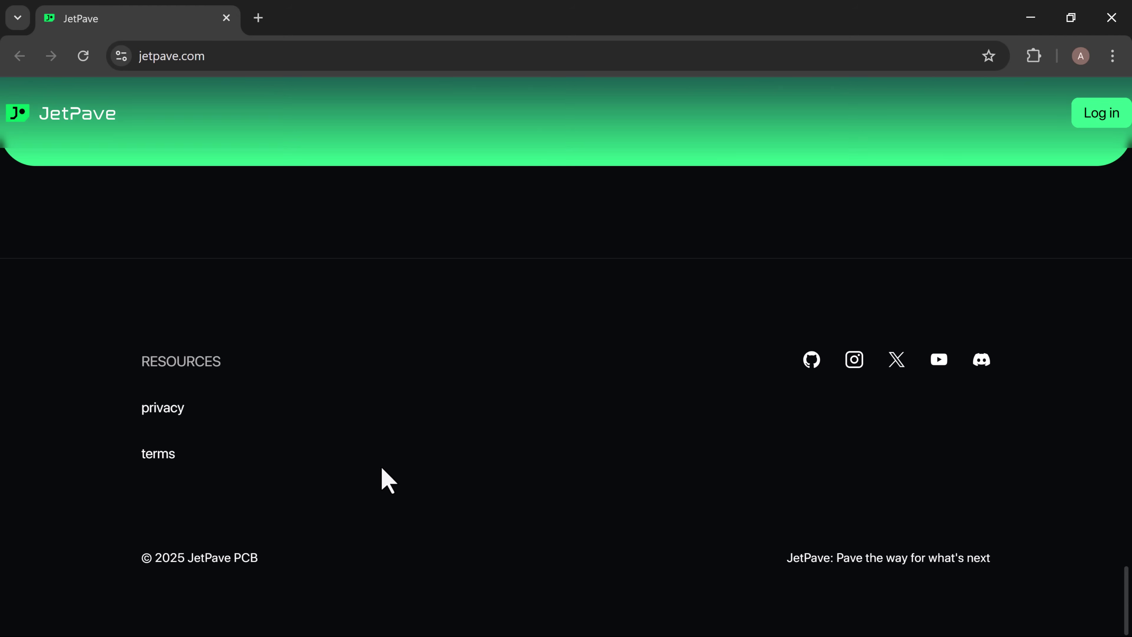
{"action": "scroll", "coordinate": [387, 480], "scroll_direction": "up", "scroll_amount": 4}
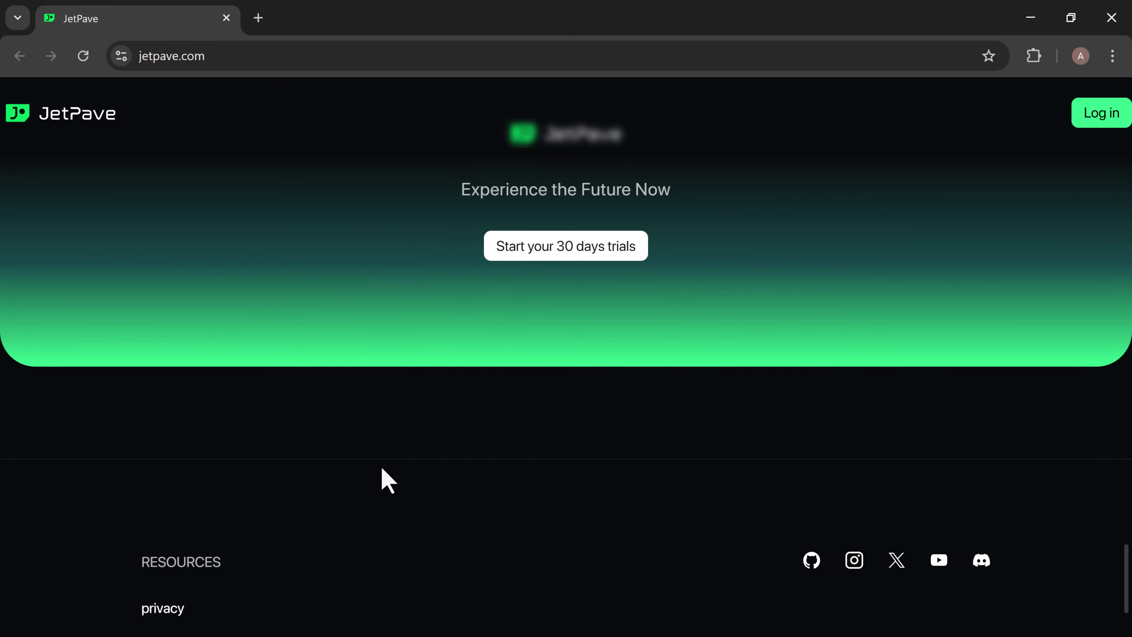